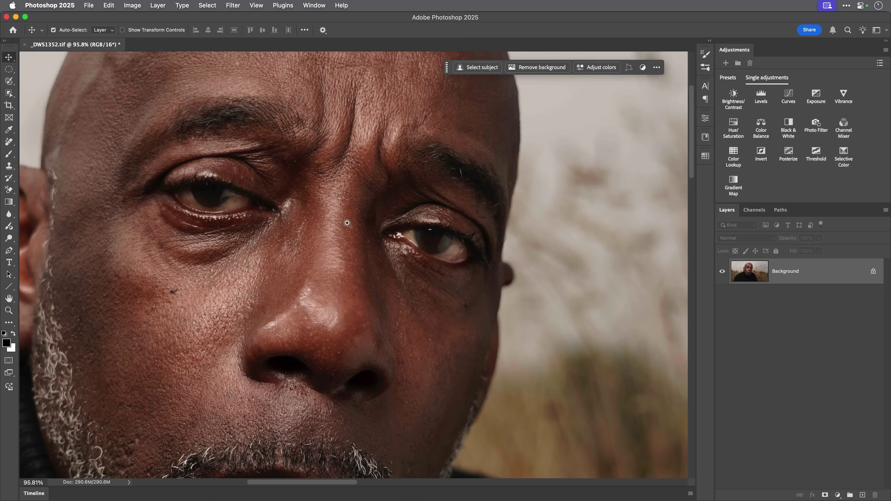
Add a new empty layer above the Background portrait layer
scroll(375, 234, down, 3)
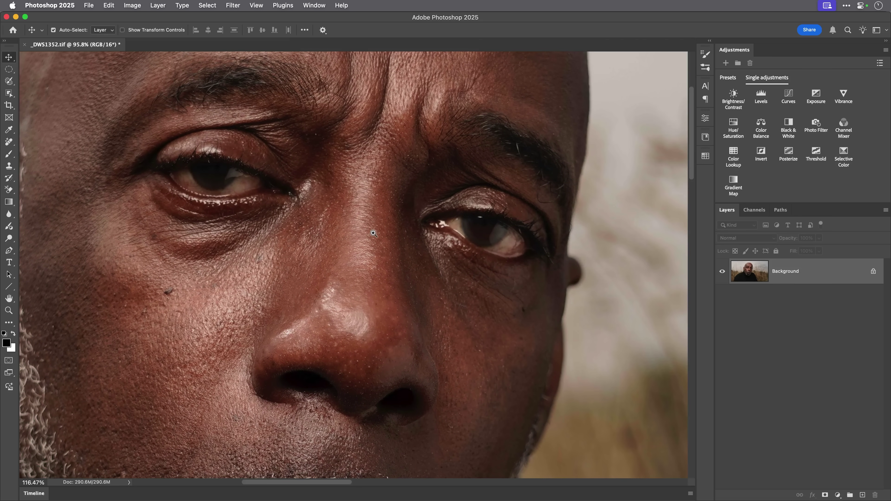
scroll(481, 246, up, 3)
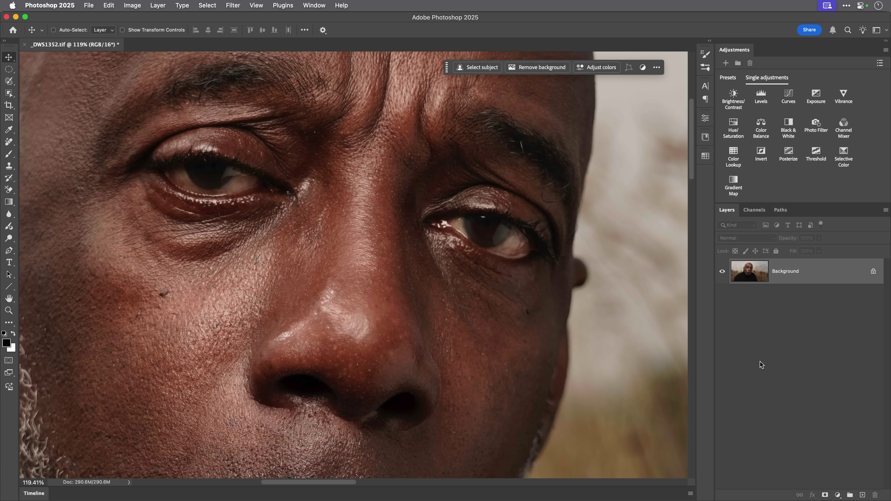
click(862, 494)
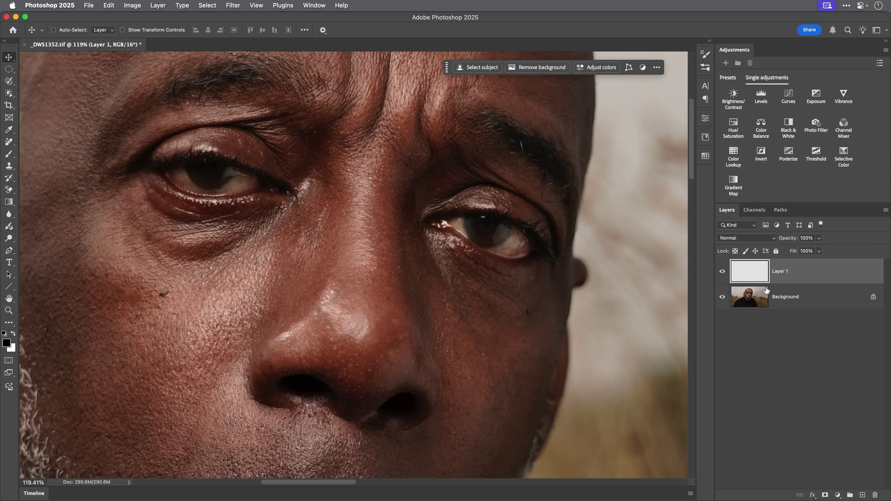
Draw a circular selection about 159 px wide around the iris of the eye on the photo's right side, using the Elliptical Marquee
drag(11, 72, 41, 80)
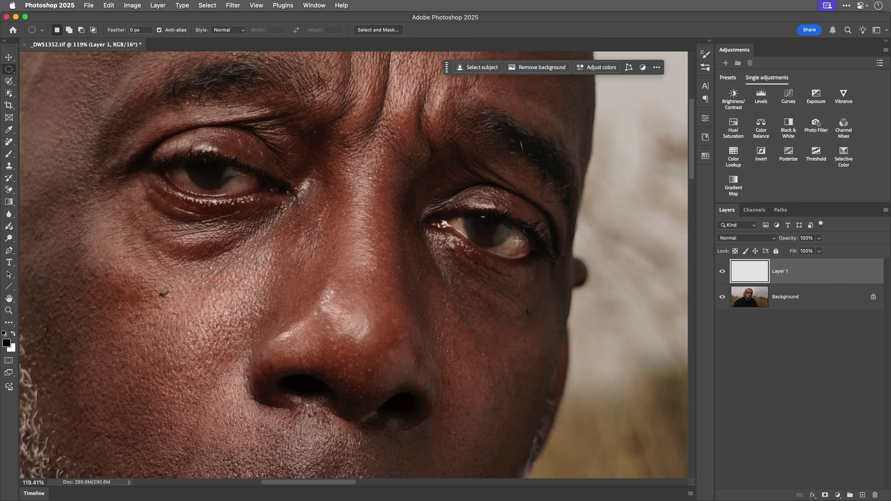
scroll(511, 238, up, 5)
scroll(524, 255, up, 1)
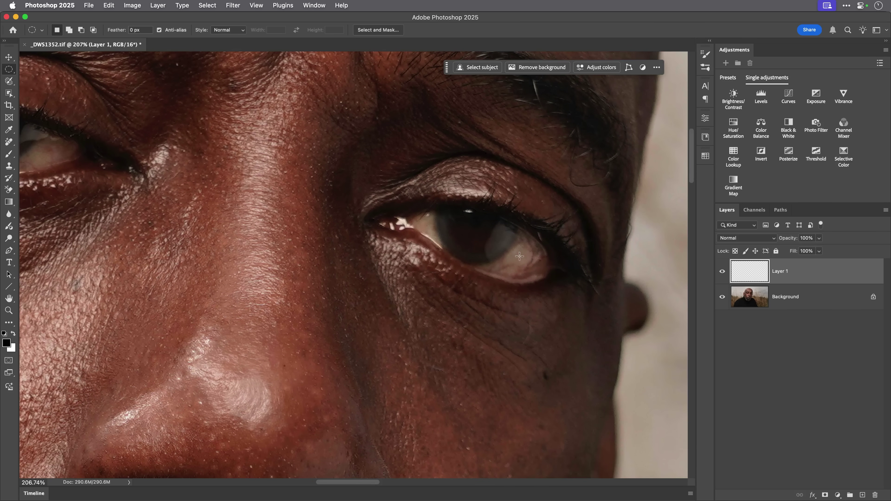
drag(454, 197, 475, 221)
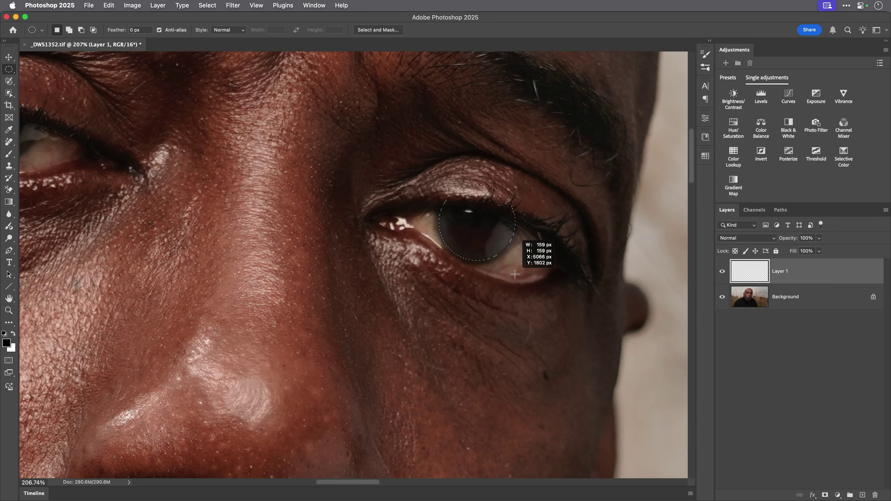
drag(515, 273, 514, 274)
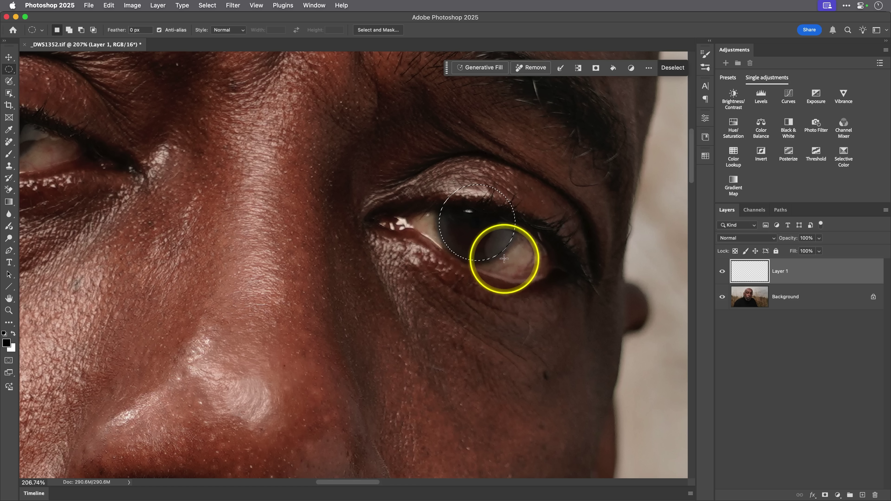
drag(467, 261, 444, 249)
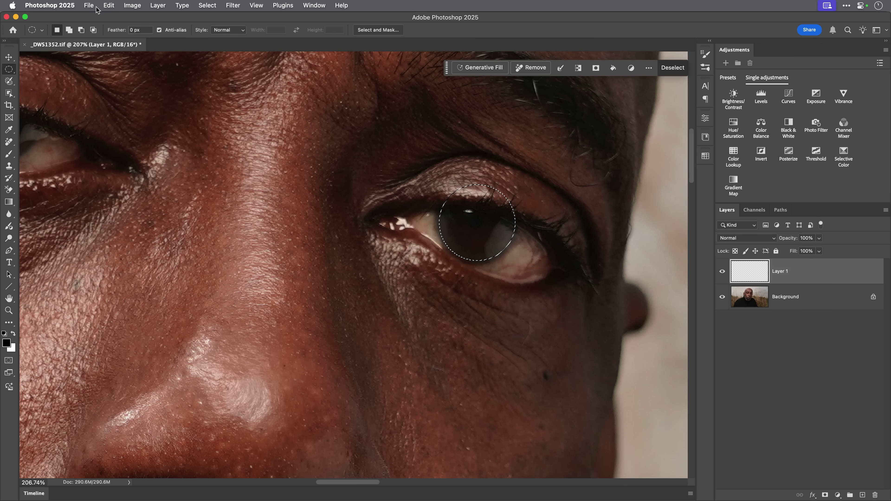
Fill the circular iris selection with 50% Gray in Normal mode at 100% opacity
click(109, 5)
click(116, 148)
click(372, 217)
click(411, 219)
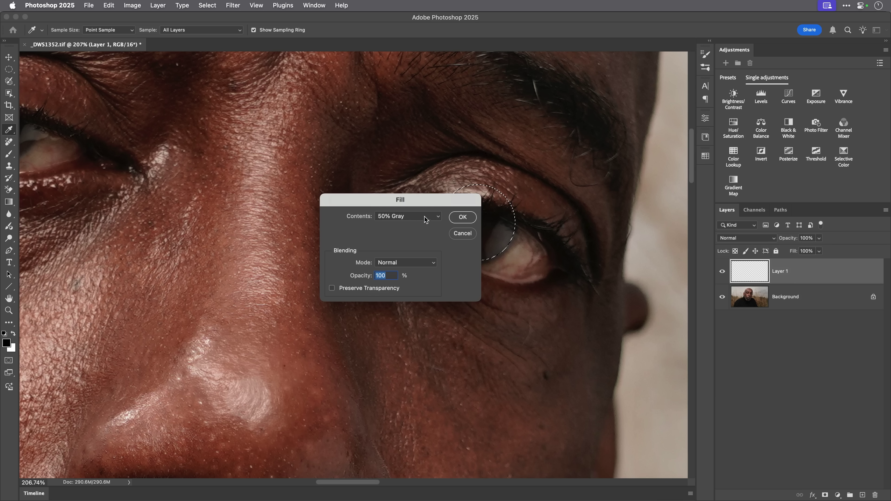
click(391, 215)
click(456, 217)
drag(502, 202, 458, 257)
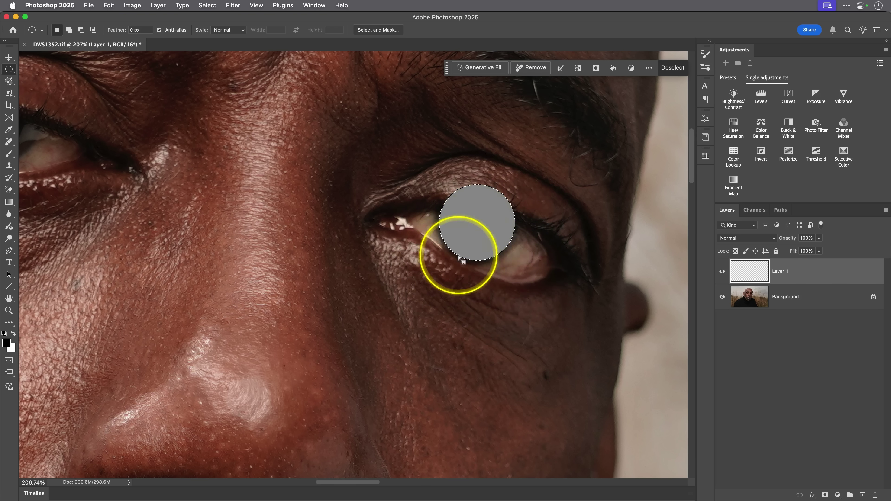
Apply Add Noise to the gray circle with 25.98% amount, Gaussian distribution and Monochromatic enabled
click(232, 5)
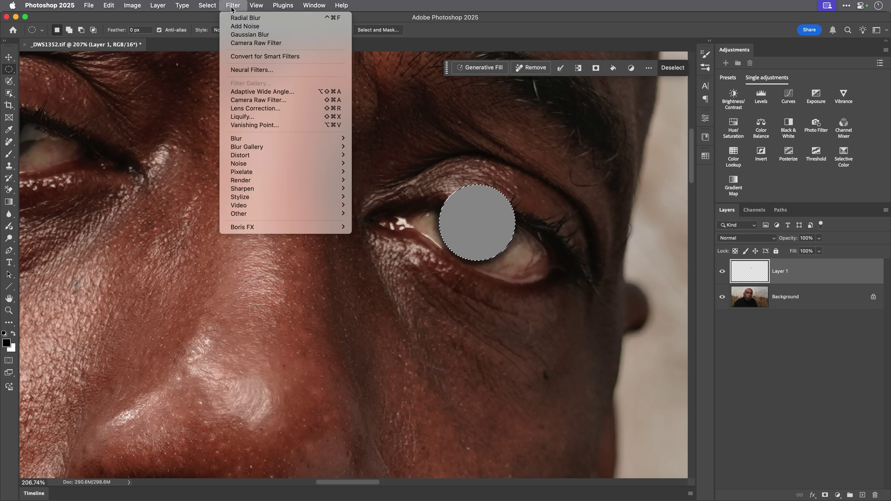
mouse_move(263, 163)
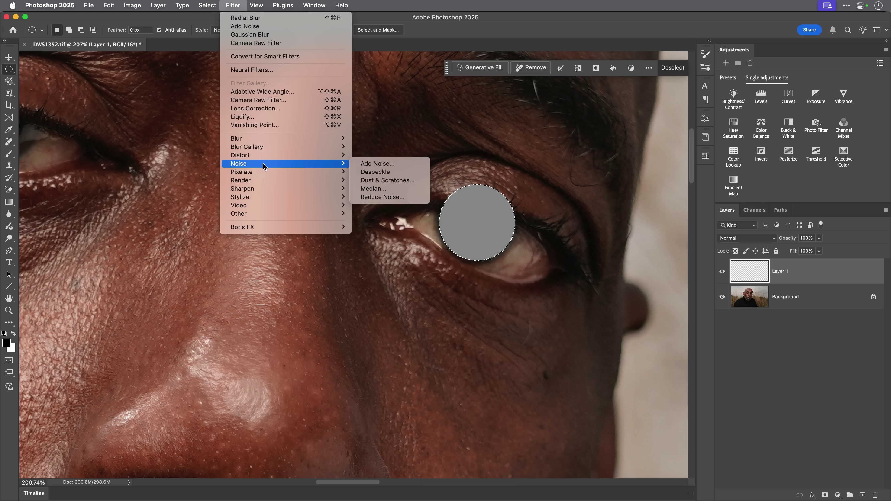
click(365, 164)
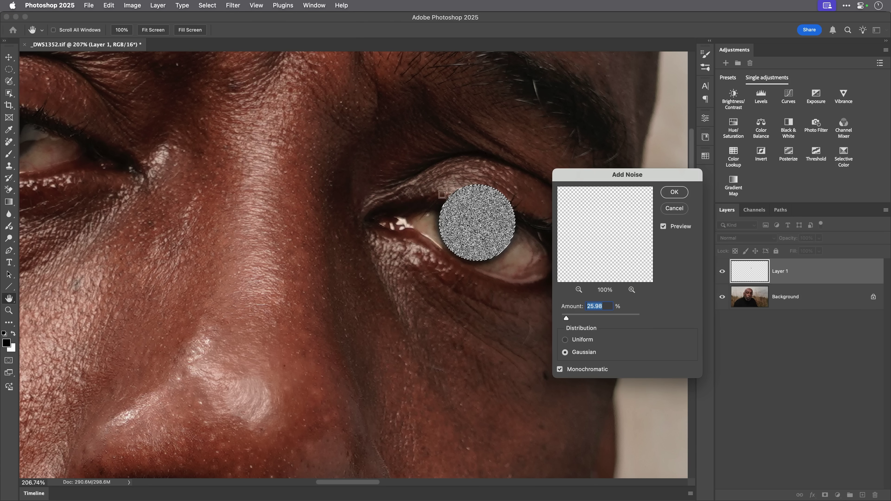
click(479, 225)
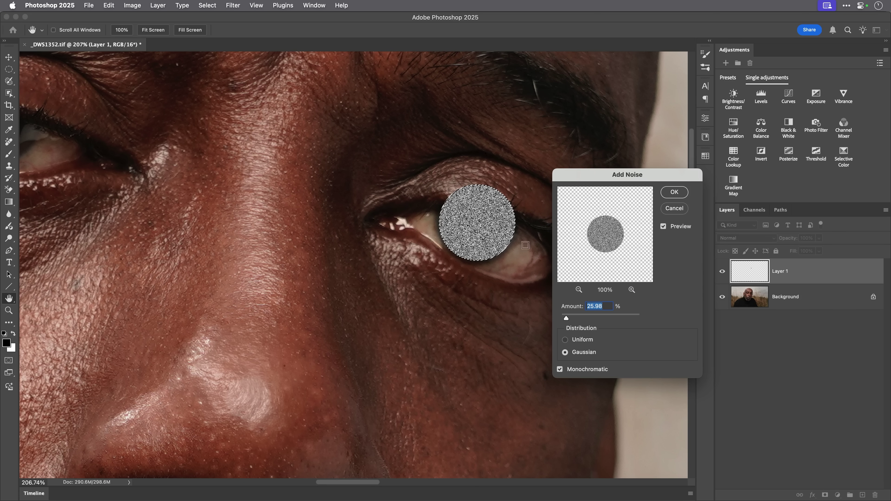
click(631, 291)
click(631, 291)
click(631, 291)
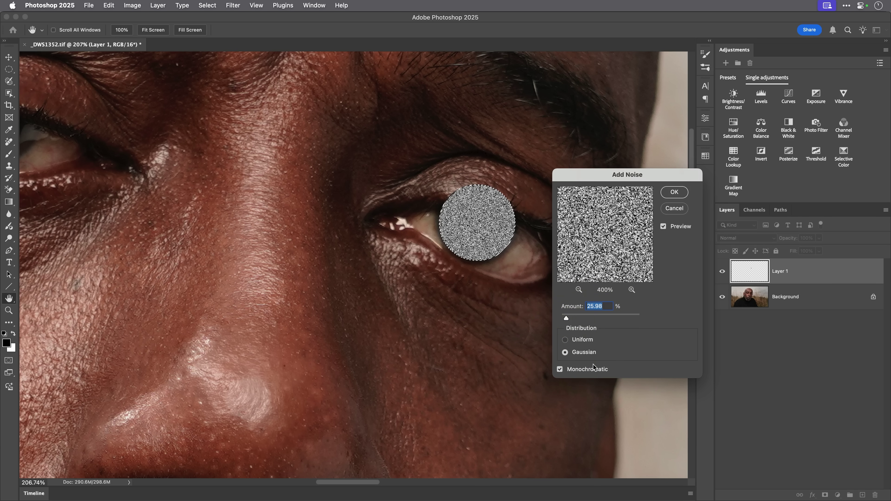
click(674, 193)
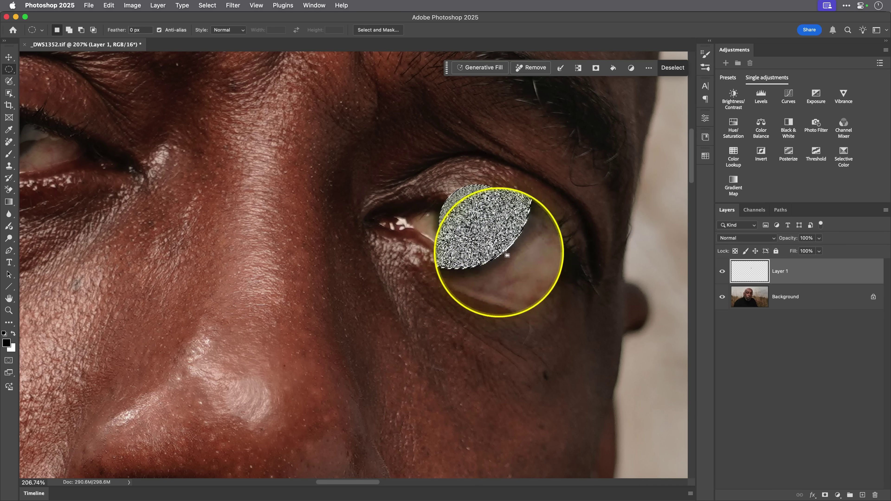
Open Radial Blur for the noise-filled circle and choose the Zoom blur method
click(231, 6)
mouse_move(251, 140)
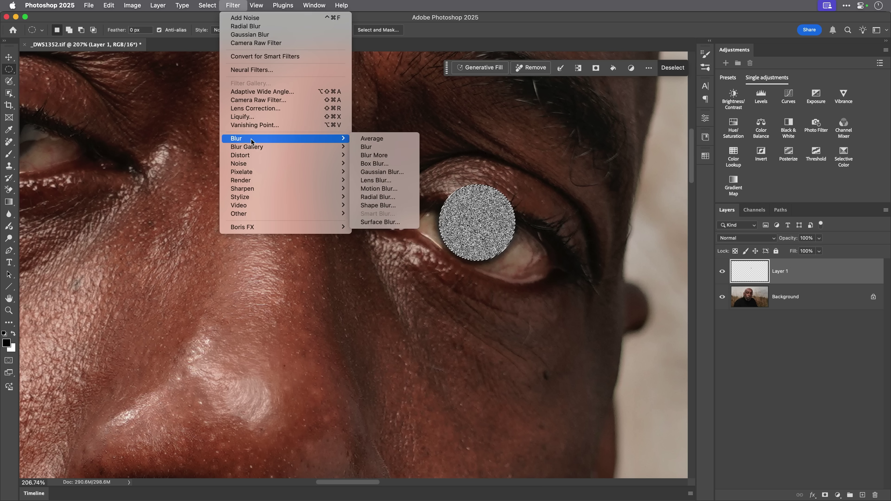
click(377, 197)
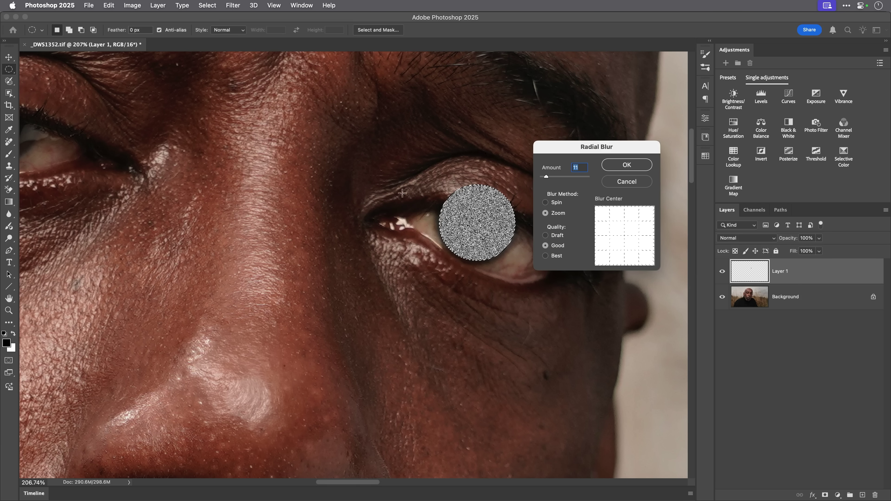
drag(562, 144, 563, 186)
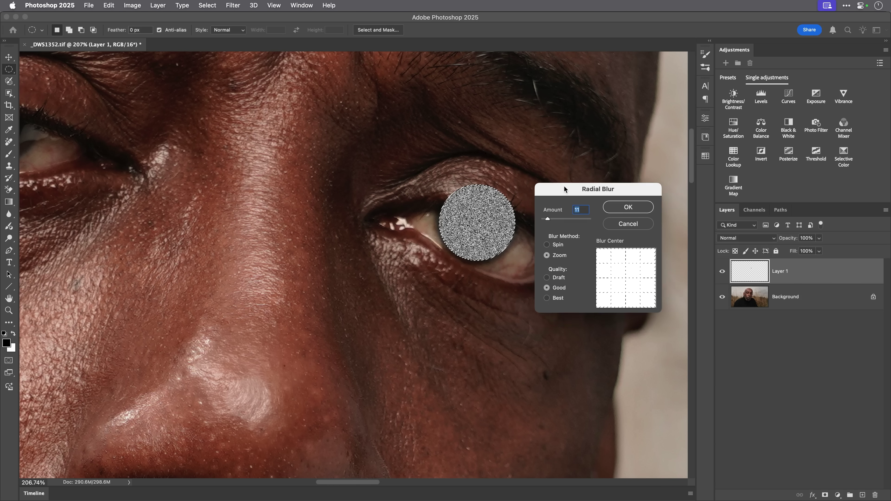
click(546, 244)
click(638, 280)
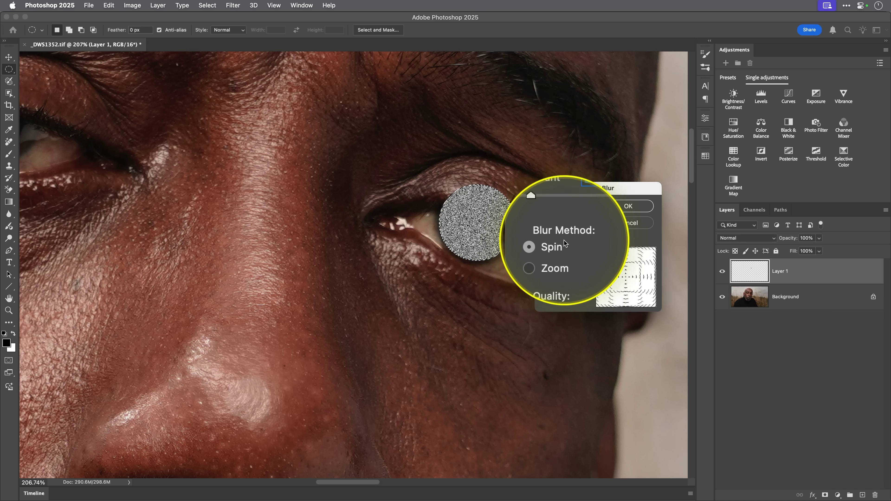
click(548, 255)
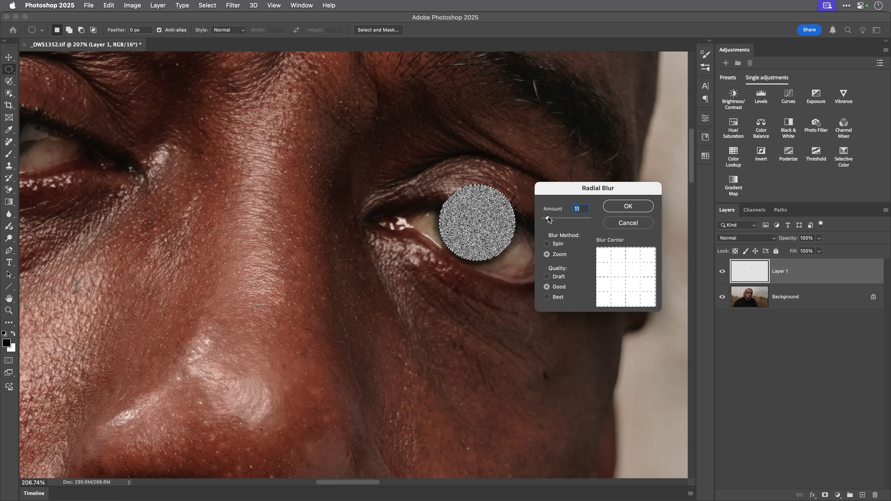
Set a low Radial Blur amount and apply the zoom blur to the circle to create iris-like streaks
drag(548, 218, 591, 220)
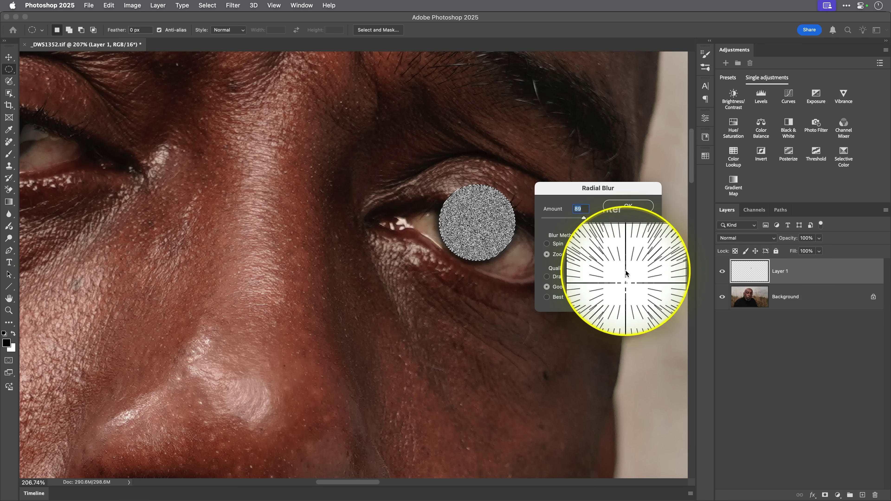
drag(581, 215, 585, 215)
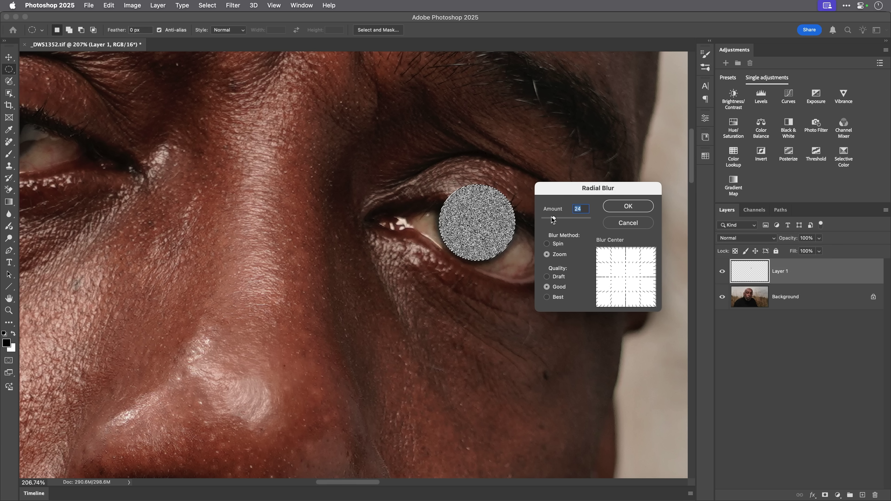
drag(552, 216, 549, 217)
drag(546, 218, 548, 218)
key(Down)
key(alt)
click(627, 208)
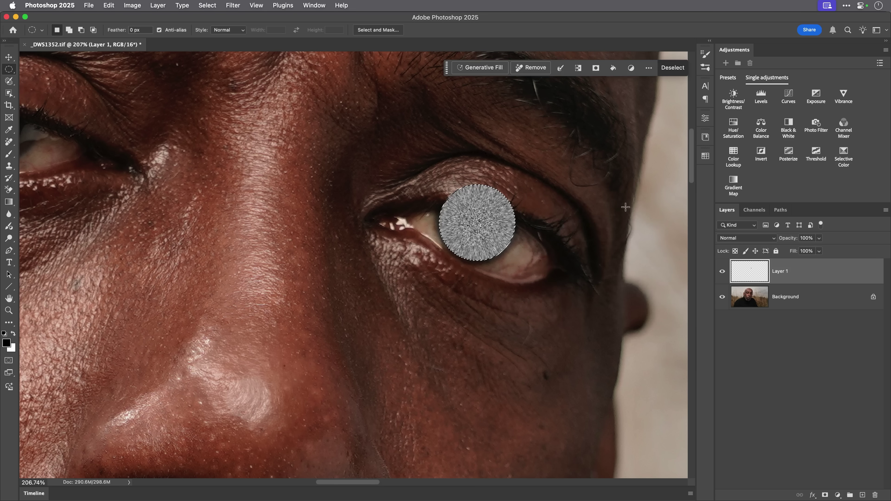
Deselect the circular selection around the blurred iris
scroll(485, 215, up, 5)
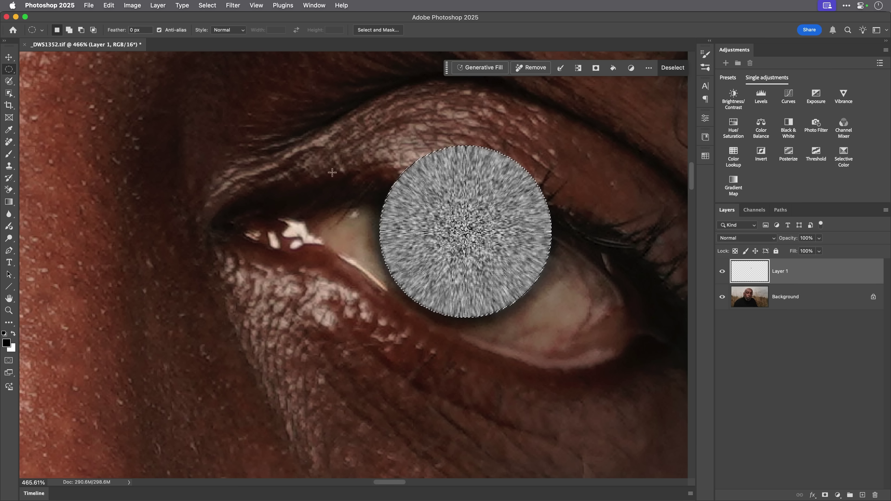
click(209, 5)
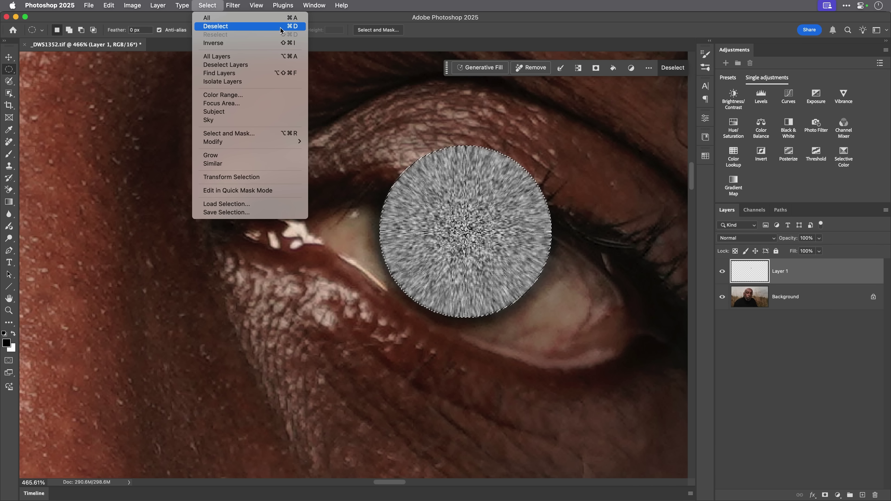
click(289, 26)
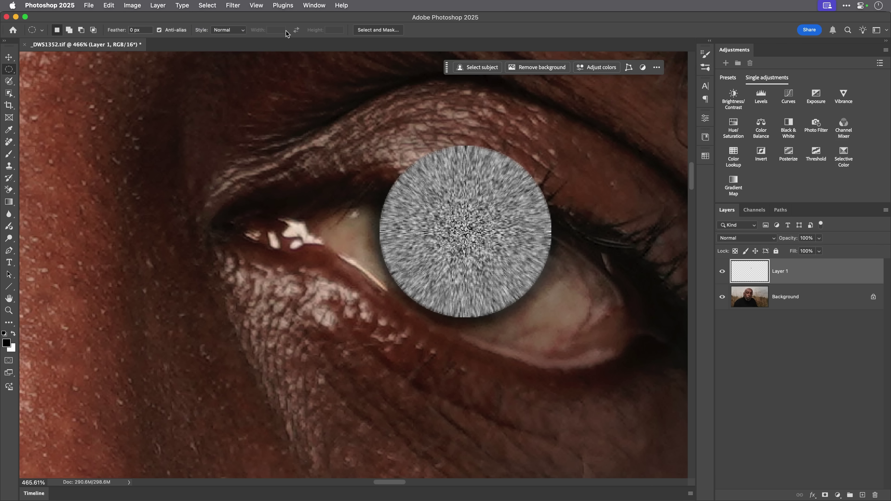
Duplicate Layer 1 and place the copied circle over the iris of the other eye
scroll(467, 261, down, 5)
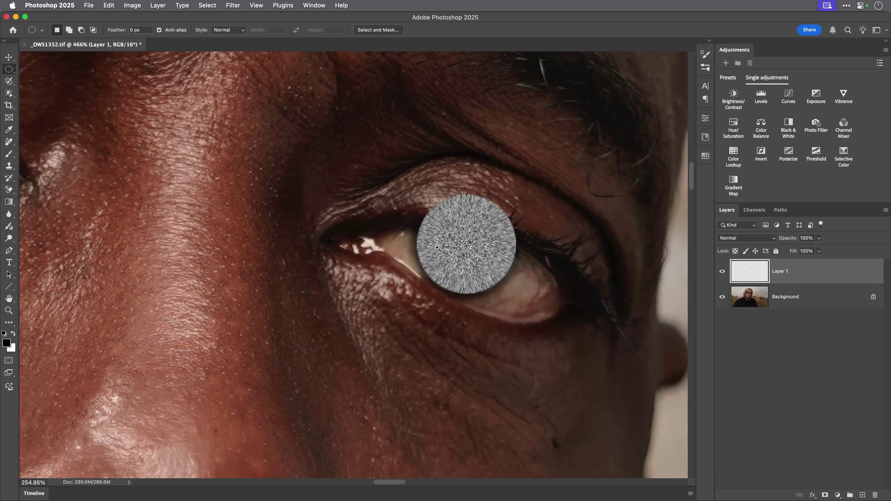
drag(368, 303, 449, 293)
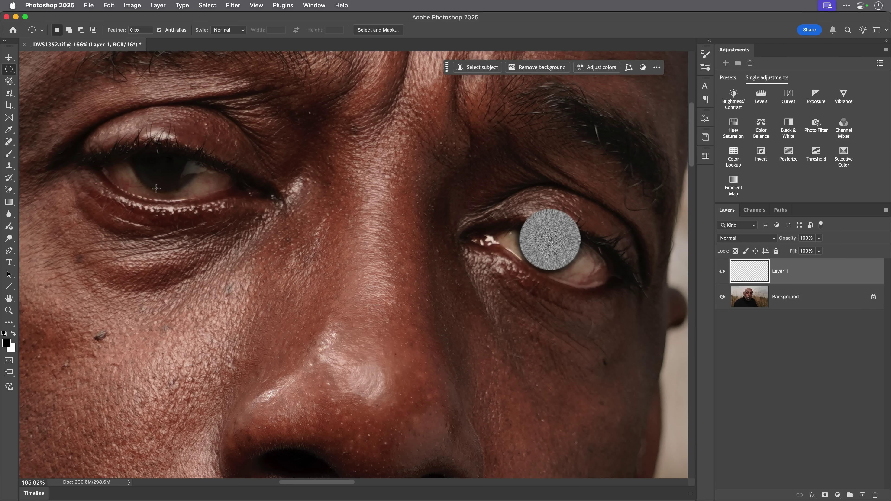
key(v)
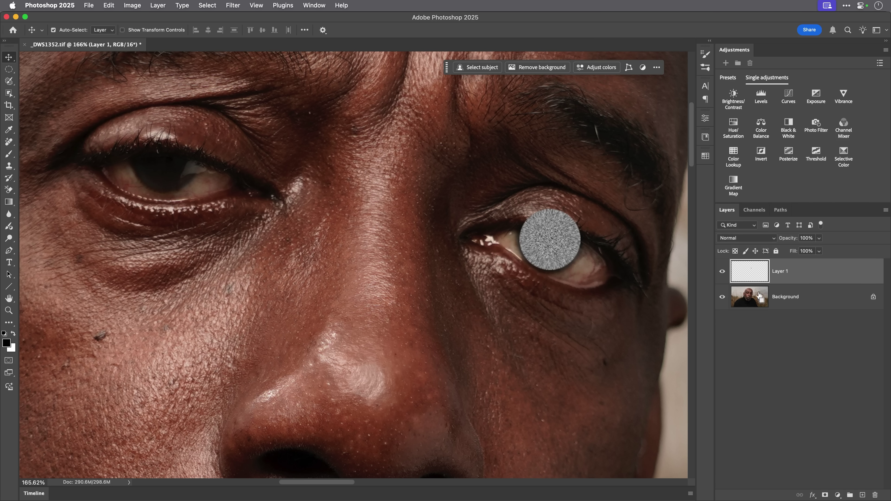
drag(765, 305, 764, 304)
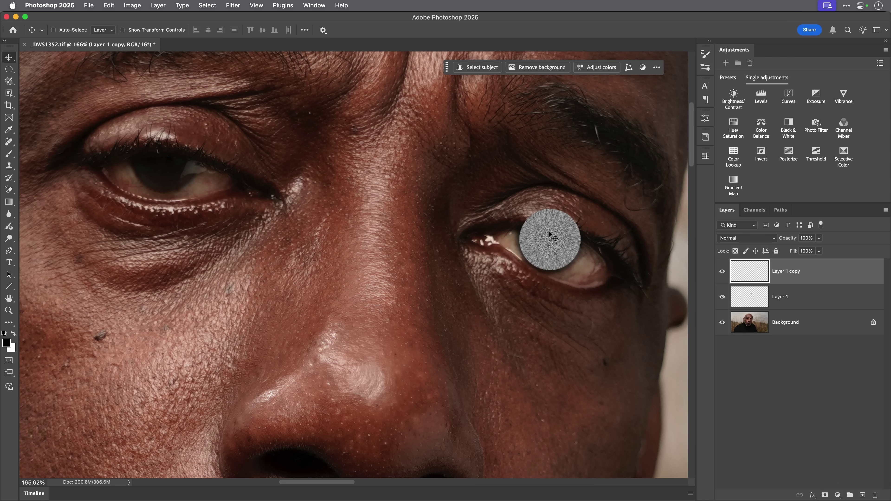
drag(551, 238, 532, 227)
drag(270, 163, 166, 158)
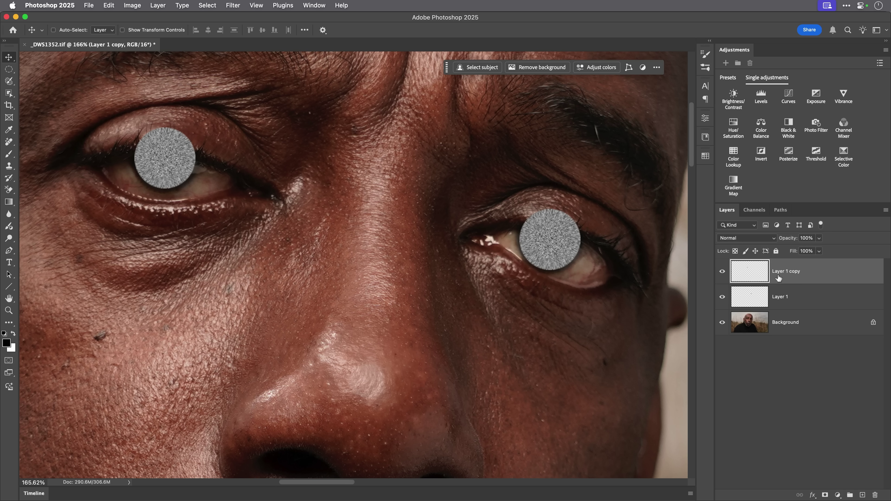
Group Layer 1 and Layer 1 copy into a new group named "eyes"
shift+click(820, 302)
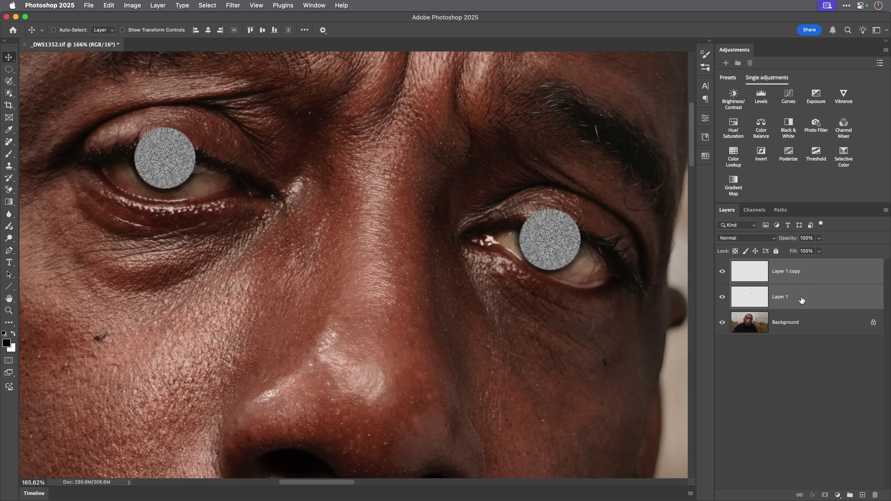
click(885, 210)
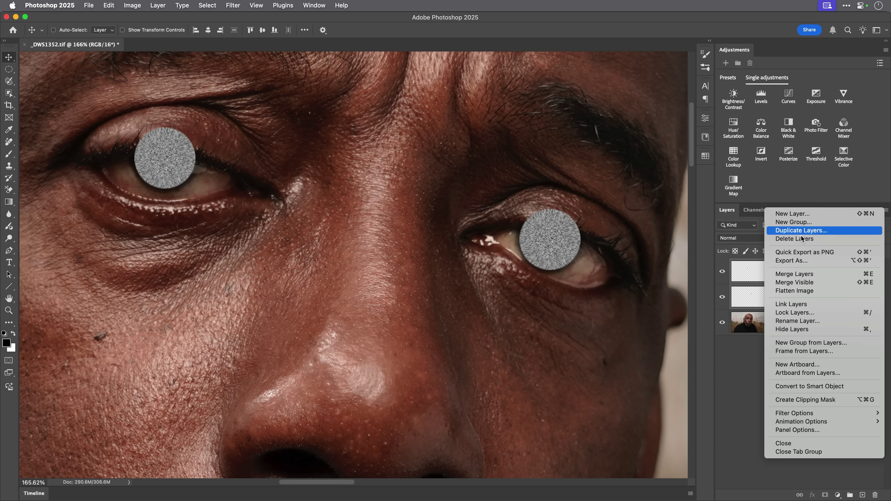
click(804, 343)
text(eyes)
key(Return)
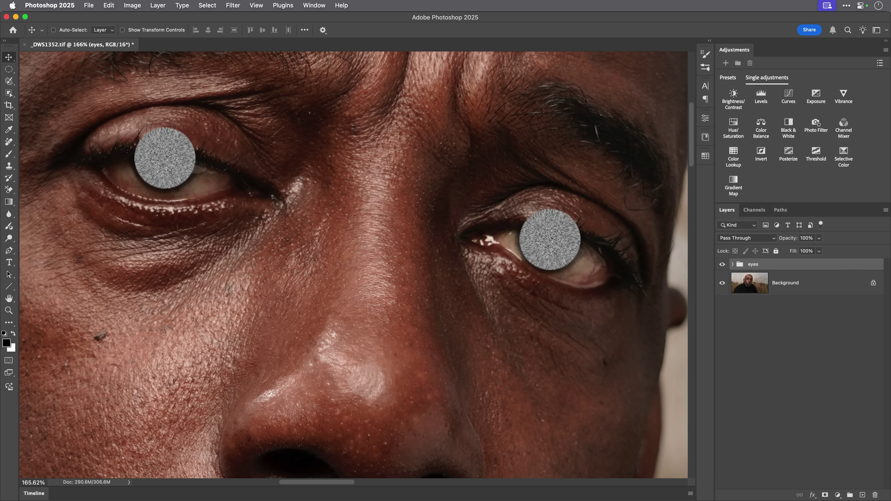
Hide and show the "eyes" group to compare the iris circles with the original eyes
key(super+comma)
key(super+comma)
key(super+comma)
key(super+comma)
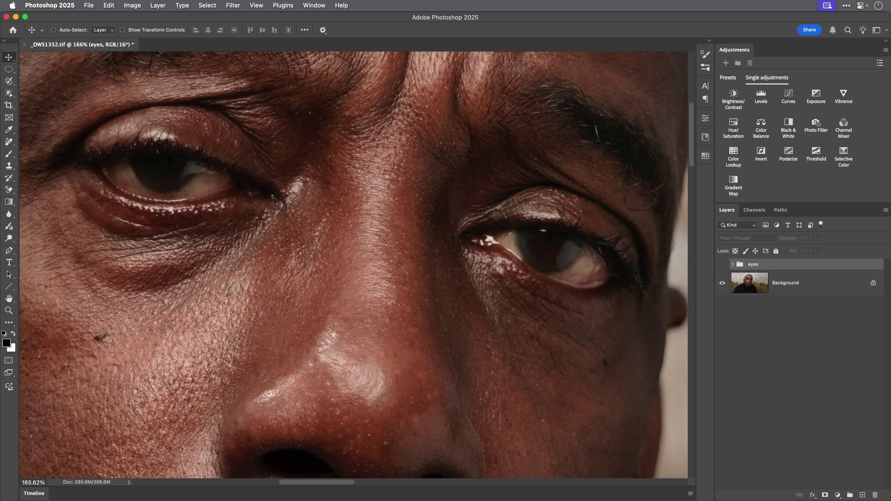
Add a layer mask to the "eyes" group and prepare a 40 px black brush for painting on it
drag(551, 245, 582, 245)
scroll(353, 265, right, 3)
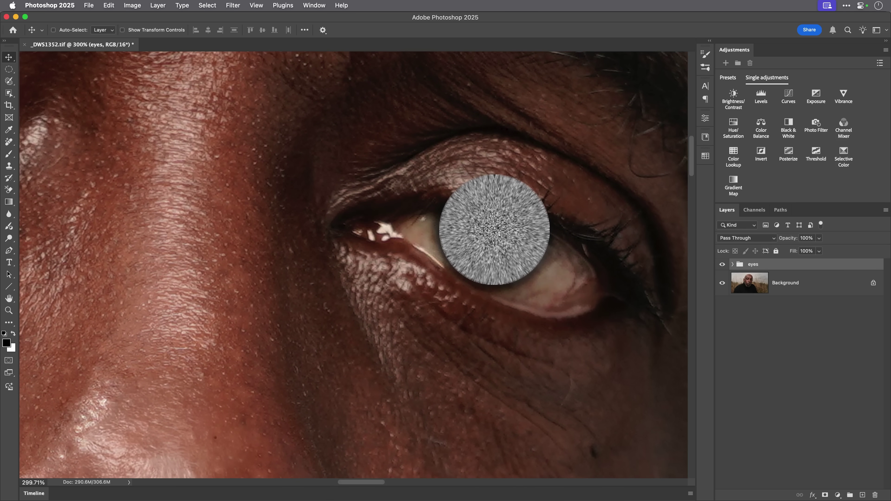
click(825, 495)
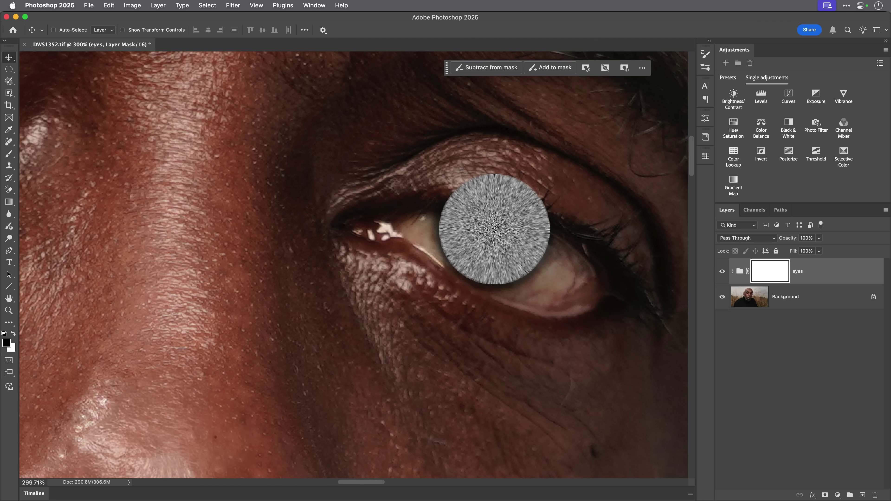
key(b)
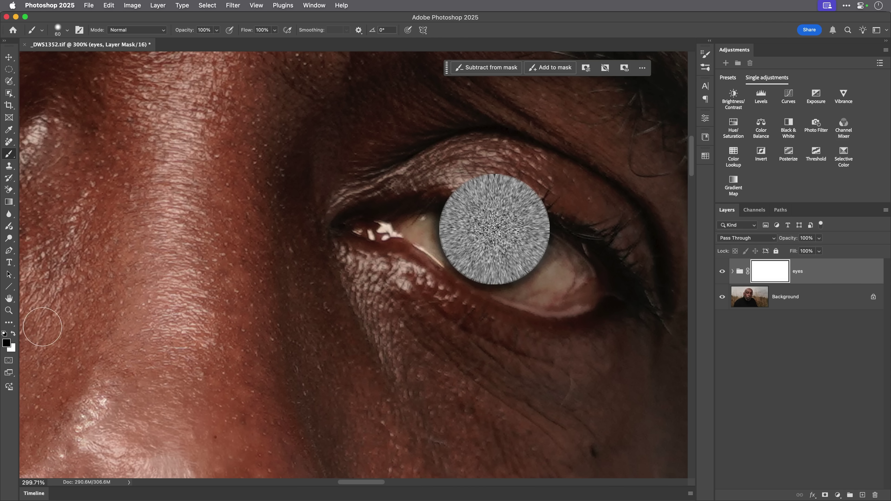
mouse_move(511, 170)
mouse_down()
mouse_move(443, 168)
mouse_move(505, 170)
mouse_move(543, 219)
mouse_move(491, 197)
mouse_move(451, 201)
mouse_up()
key(bracketleft)
key(bracketleft)
key(bracketleft)
Lower the "eyes" group's opacity to 32% and mask out the circle where it overlaps the upper eyelid of the eye on the right
drag(788, 238, 746, 238)
key(Down)
key(Down)
key(Down)
key(Down)
key(Down)
key(Return)
mouse_move(484, 198)
mouse_down()
mouse_move(548, 215)
mouse_move(534, 212)
mouse_up()
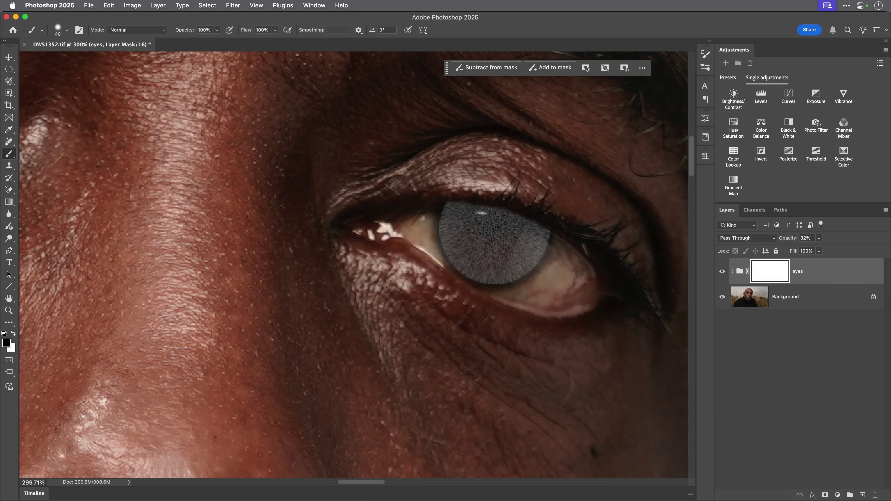
With the brush hardness at 34%, mask out the pupil and soften the outer edge of the same iris
right_click(477, 209)
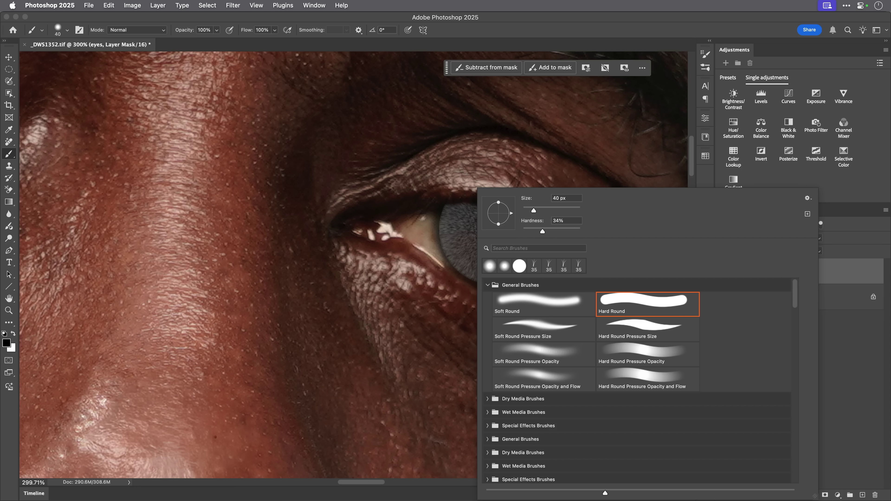
mouse_move(542, 231)
mouse_down()
mouse_move(581, 231)
mouse_move(522, 231)
mouse_move(542, 231)
mouse_up()
click(566, 220)
key(Return)
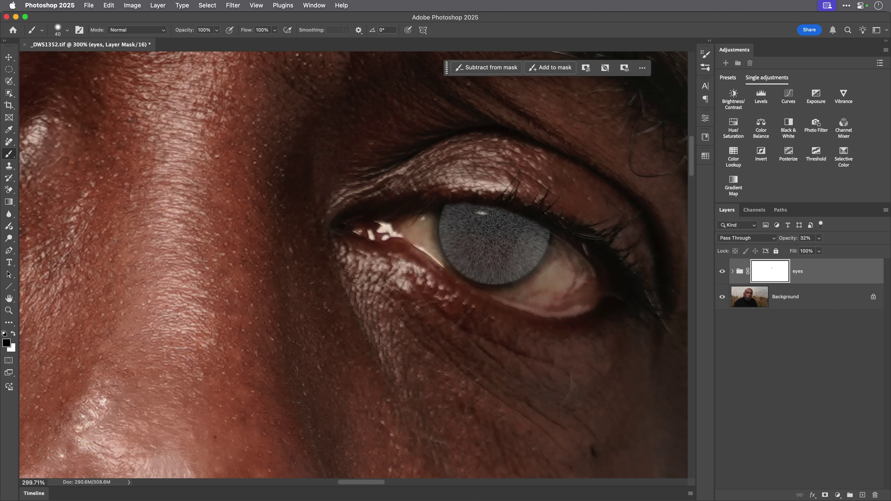
drag(487, 218, 495, 228)
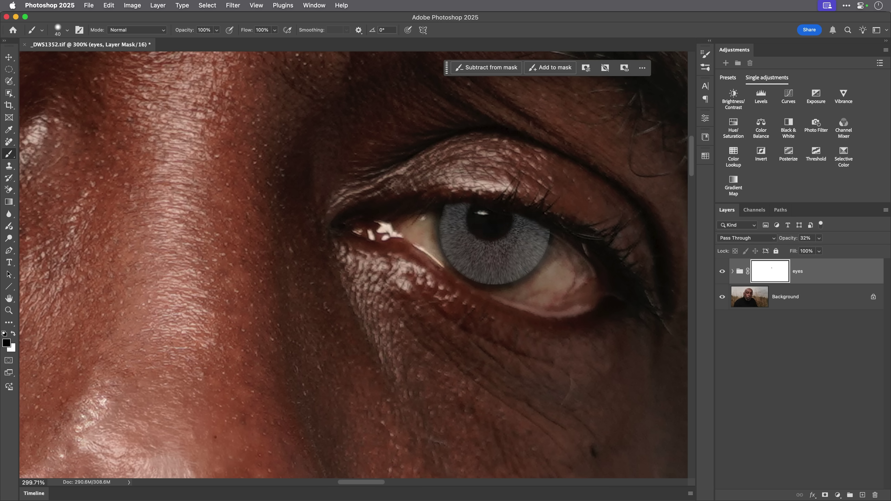
drag(456, 268, 469, 277)
drag(547, 242, 545, 248)
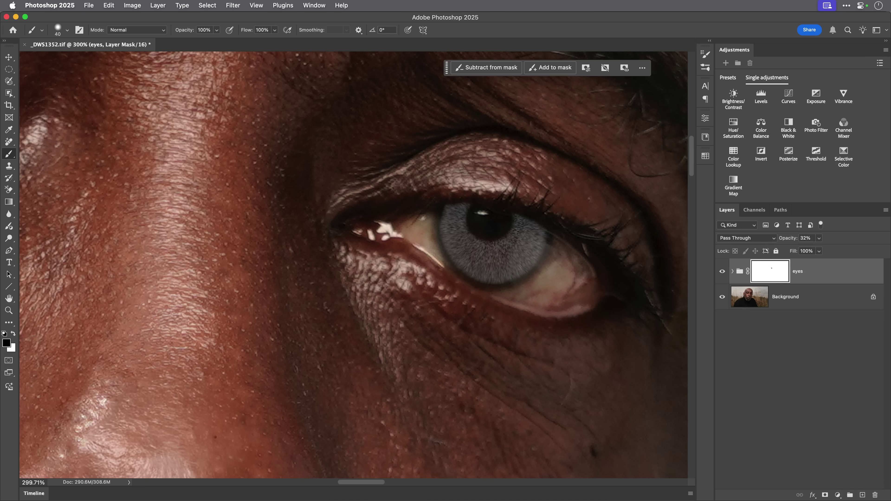
On the other eye, mask out the texture over the eyelid and pupil and soften the iris edge
scroll(354, 269, left, 15)
scroll(354, 268, up, 3)
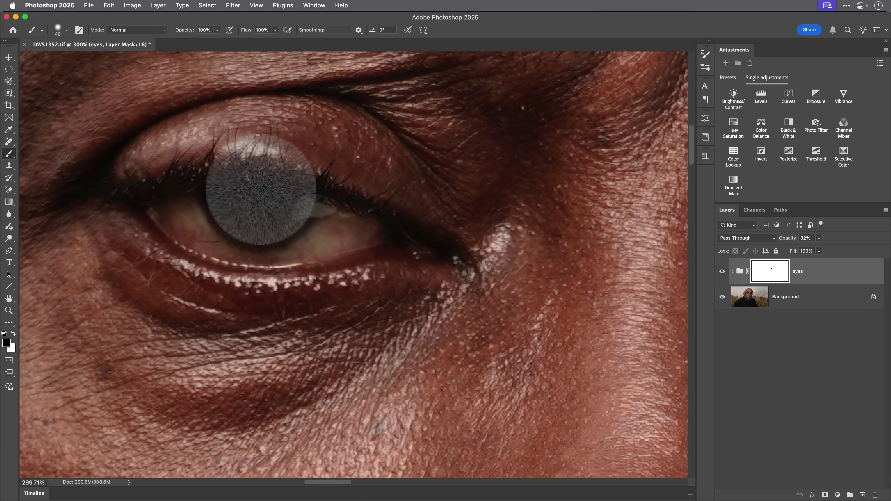
mouse_move(309, 140)
mouse_down()
mouse_move(281, 159)
mouse_move(218, 165)
mouse_move(232, 175)
mouse_move(316, 182)
mouse_move(316, 193)
mouse_up()
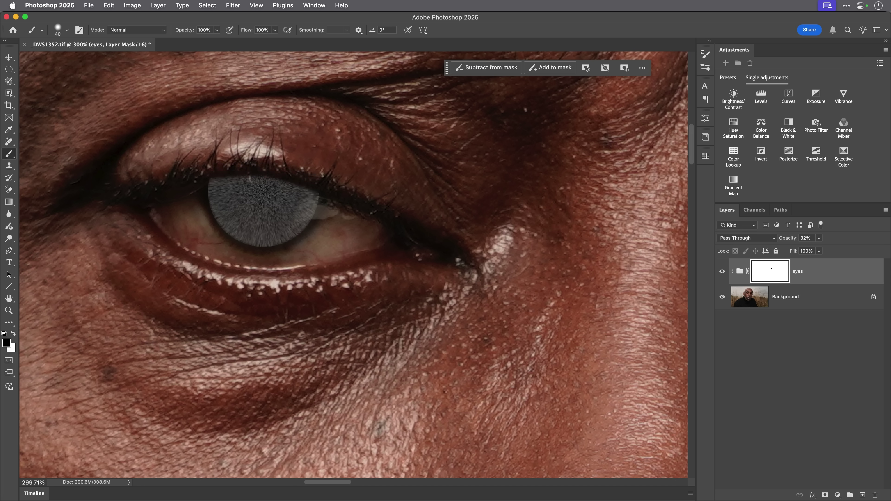
mouse_move(263, 186)
mouse_down()
mouse_move(253, 196)
mouse_move(247, 187)
mouse_move(279, 211)
mouse_up()
mouse_move(239, 177)
mouse_down()
mouse_move(212, 181)
mouse_move(212, 211)
mouse_move(233, 236)
mouse_move(260, 245)
mouse_up()
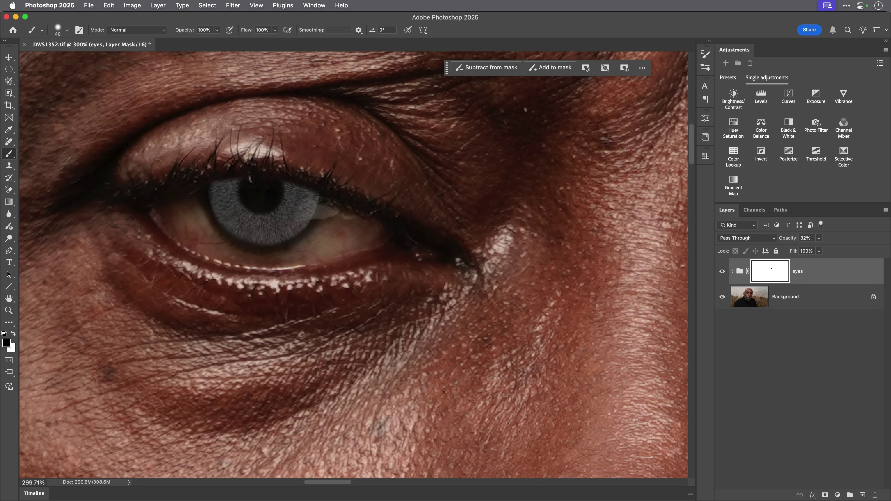
mouse_move(315, 207)
mouse_down()
mouse_move(318, 198)
mouse_move(311, 217)
mouse_move(286, 185)
mouse_up()
Restore the "eyes" group's opacity to 100%
scroll(353, 266, right, 5)
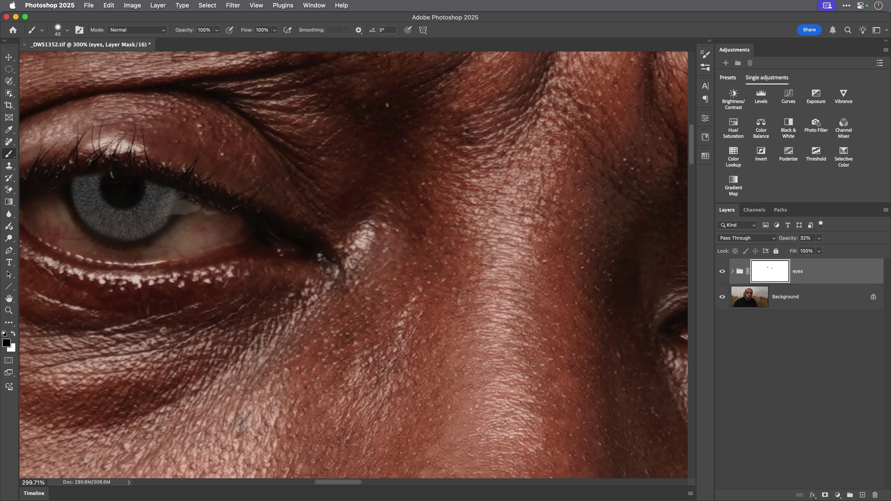
drag(788, 238, 812, 238)
scroll(353, 265, right, 7)
scroll(354, 264, down, 3)
scroll(353, 266, right, 3)
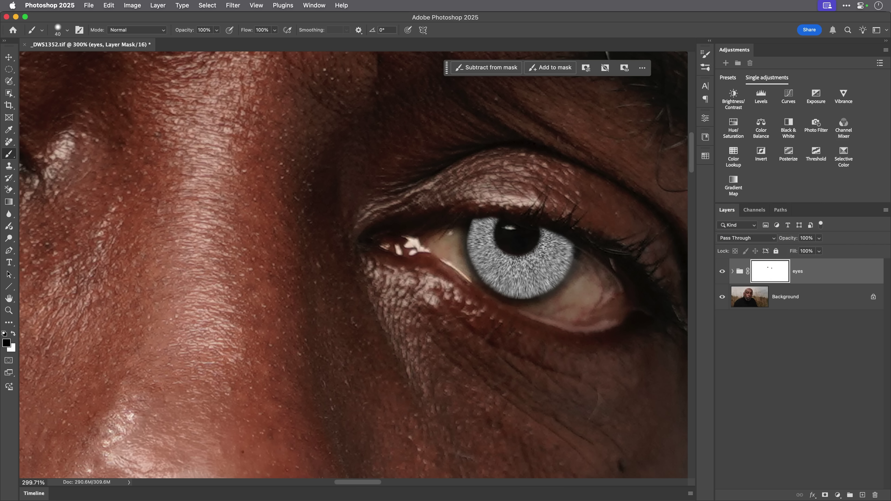
Set the "eyes" group's blend mode to Hard Light and its opacity to 35%
click(740, 237)
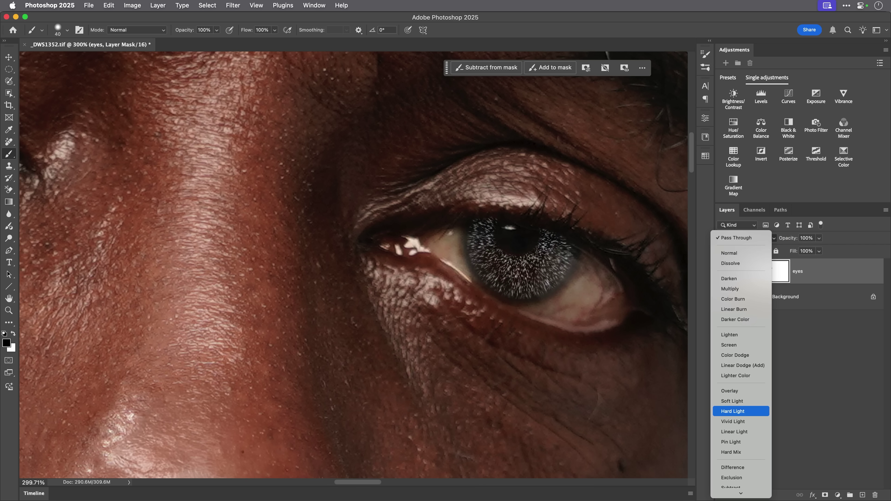
click(732, 411)
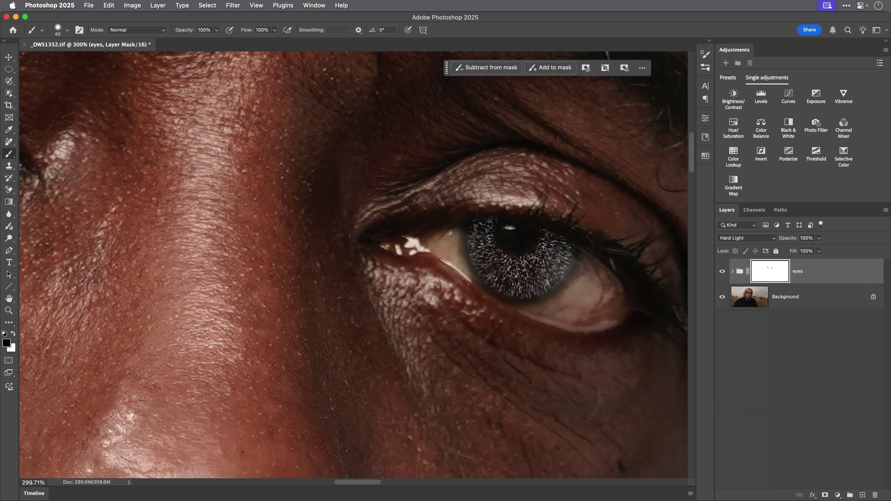
drag(788, 238, 780, 238)
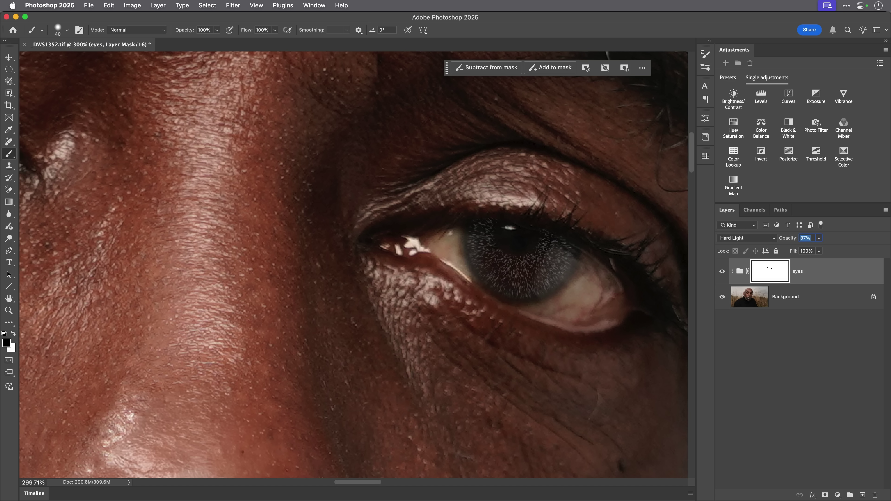
text(35)
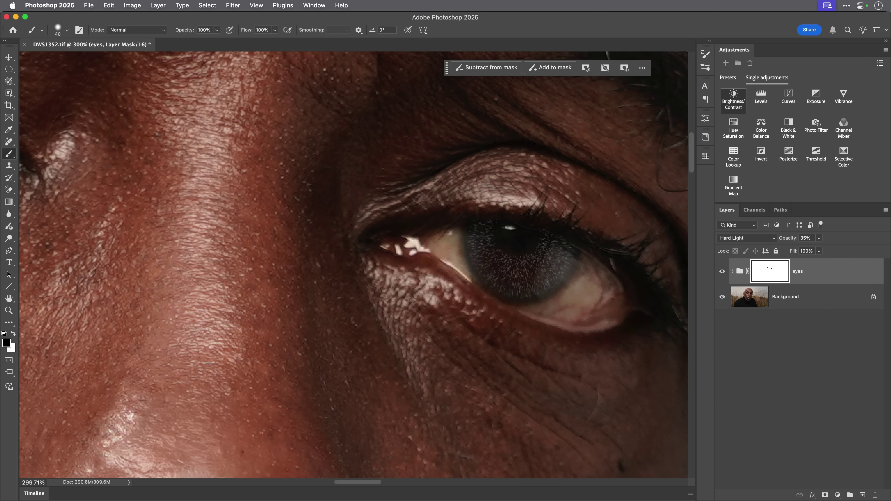
Add a Hue/Saturation adjustment layer above the "eyes" group and clip it to the group
click(733, 128)
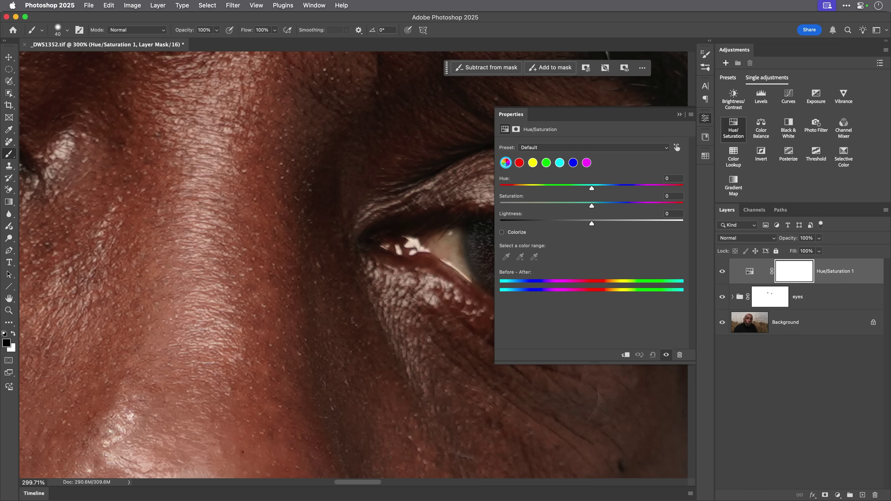
scroll(353, 265, right, 10)
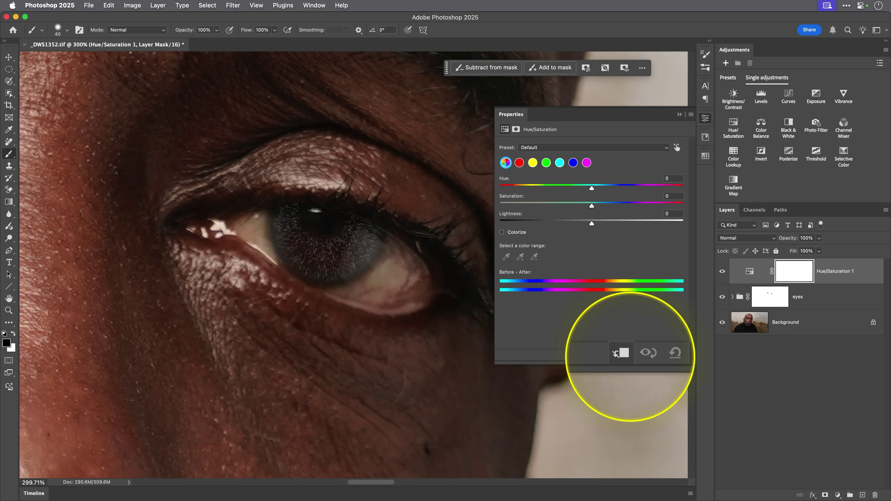
click(625, 355)
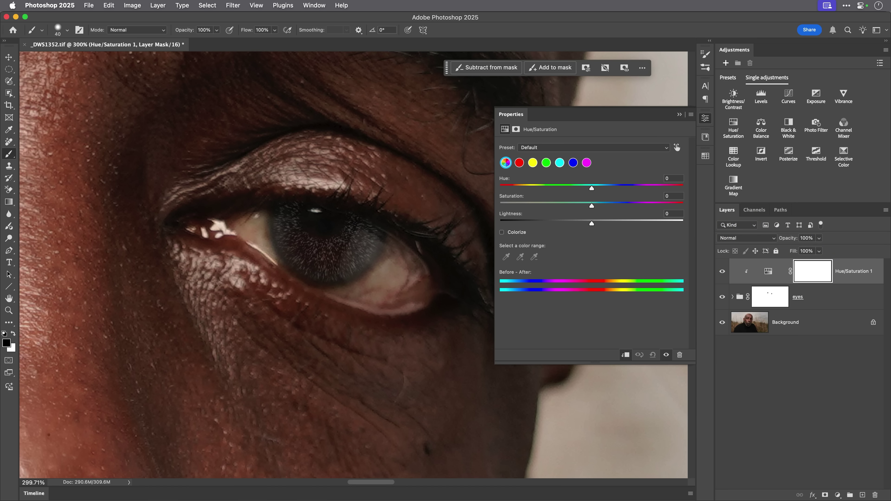
Colorize the irises with hue 47, saturation 32 and lightness -30
click(501, 232)
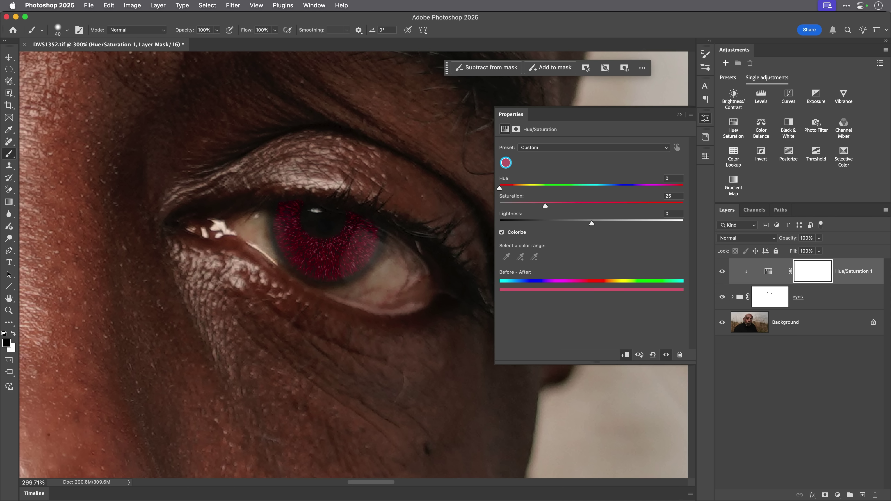
drag(498, 188, 523, 188)
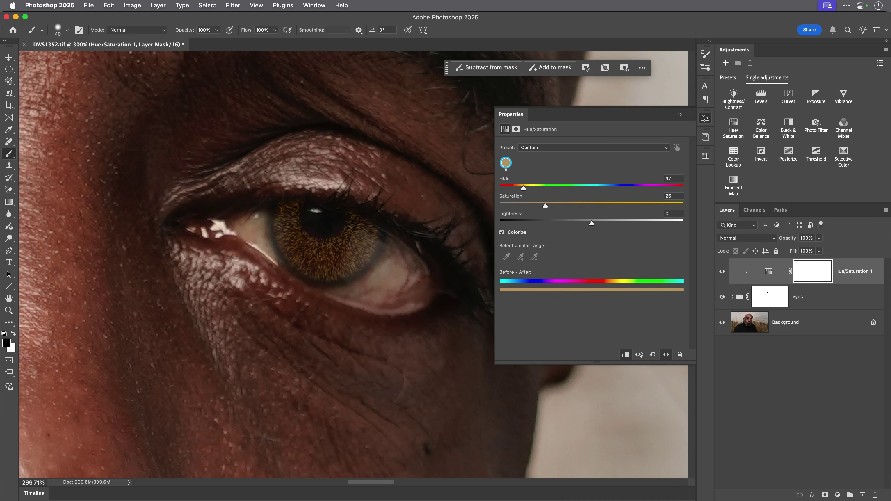
drag(545, 205, 568, 223)
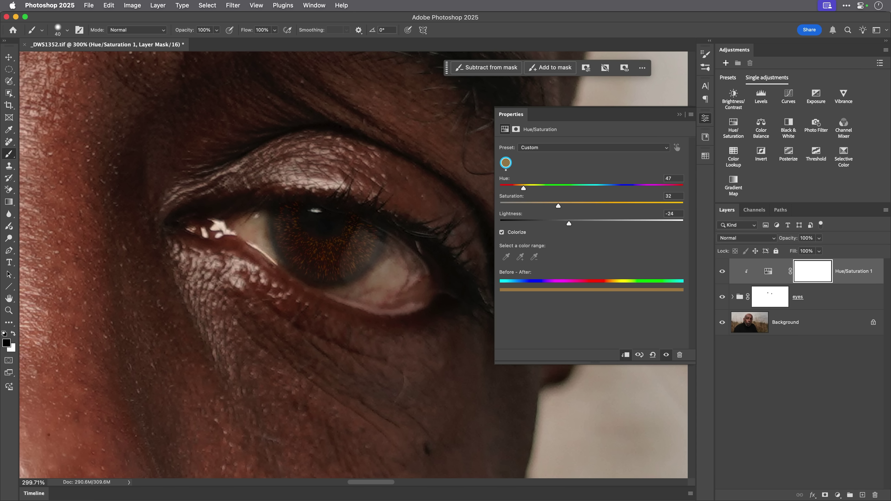
scroll(308, 248, up, 5)
drag(568, 223, 564, 224)
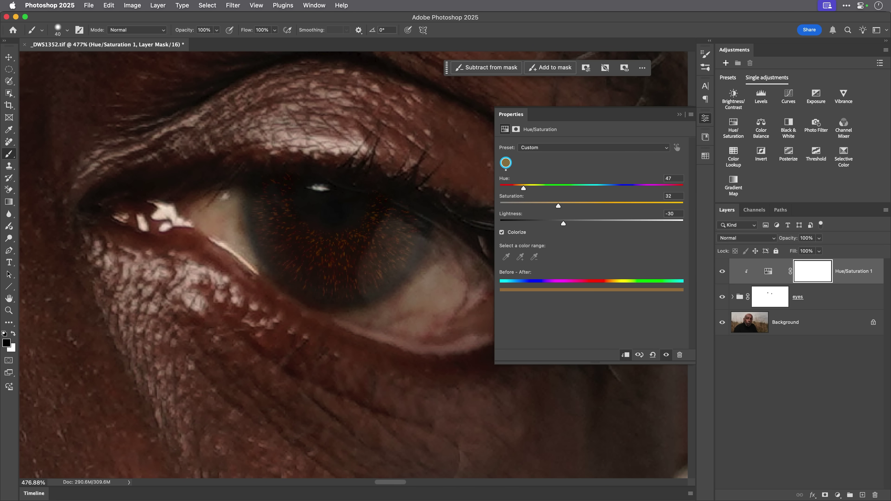
Check the iris colour on both eyes and set the Hue/Saturation lightness to -26
scroll(353, 265, down, 8)
scroll(354, 264, left, 3)
scroll(274, 234, up, 7)
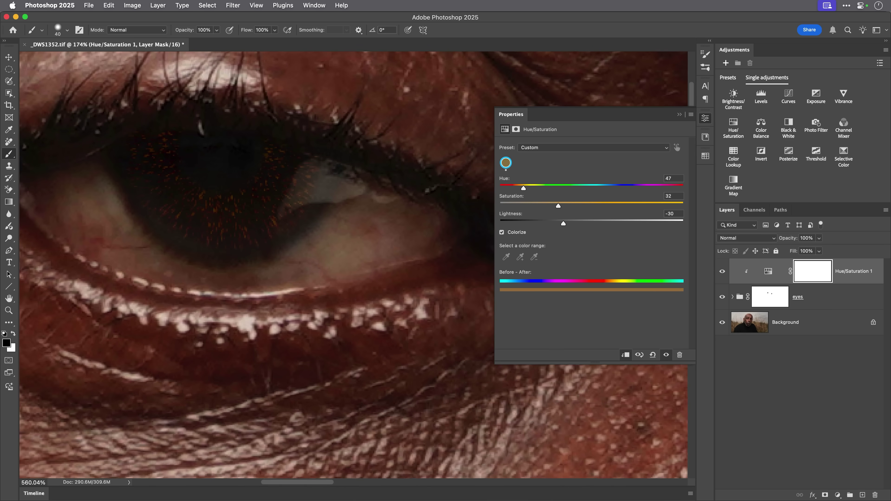
scroll(353, 265, down, 8)
scroll(375, 262, up, 8)
scroll(351, 263, down, 3)
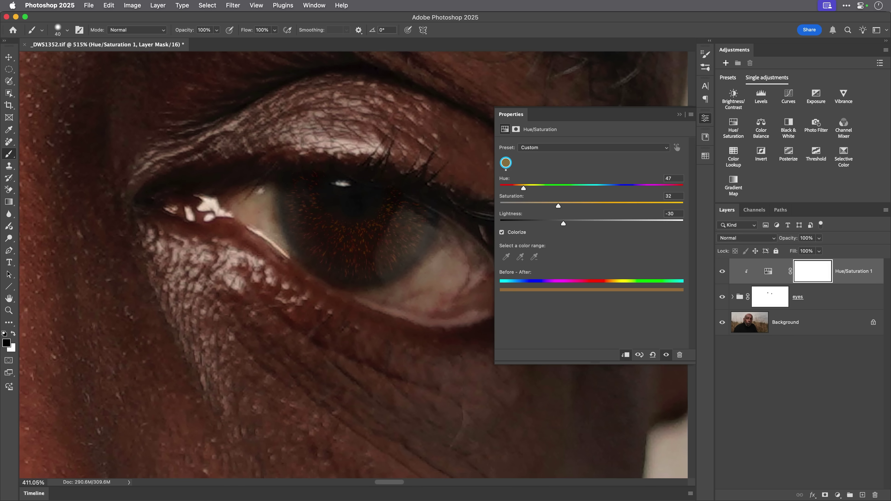
mouse_move(563, 223)
mouse_down()
mouse_move(577, 224)
mouse_move(567, 223)
mouse_up()
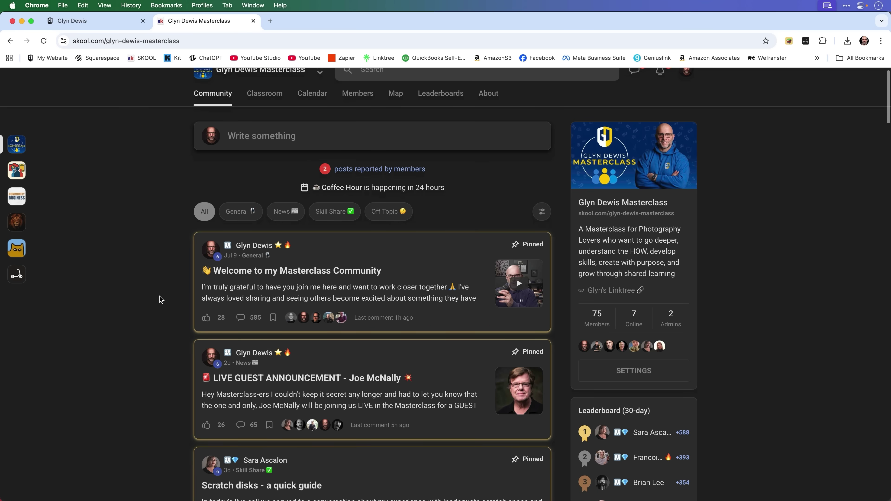
scroll(159, 298, down, 5)
scroll(161, 302, down, 5)
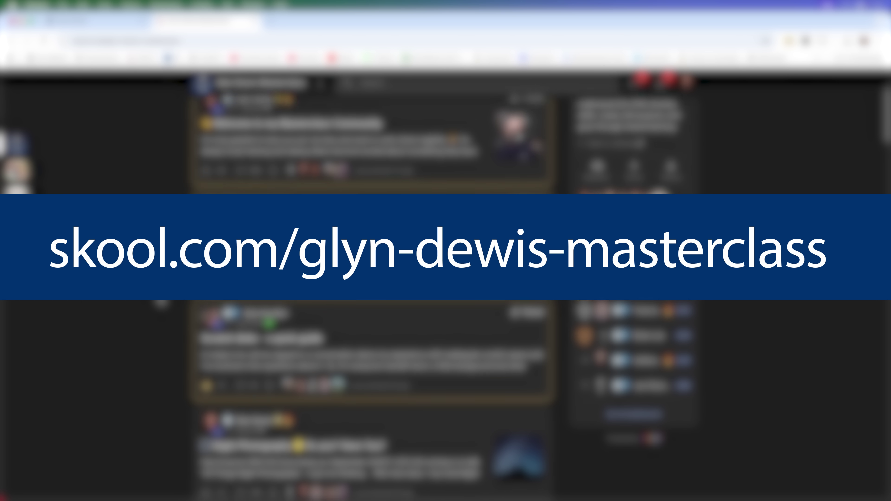
scroll(161, 302, down, 5)
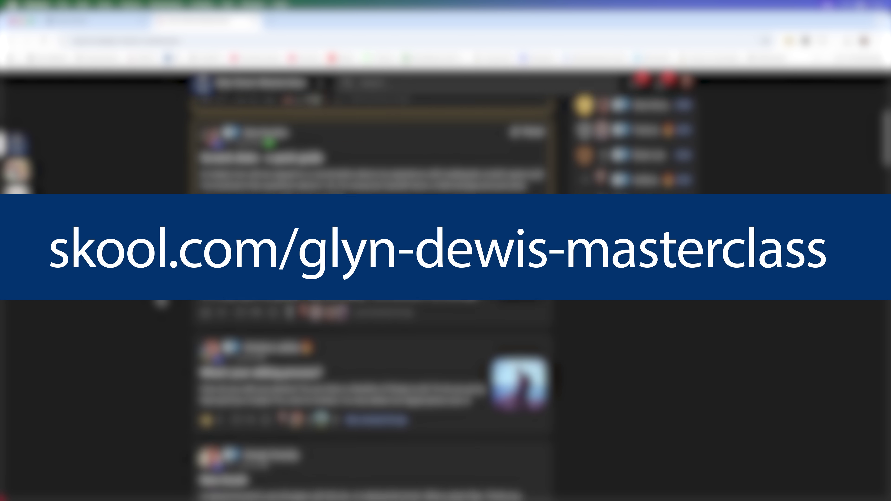
scroll(162, 303, down, 5)
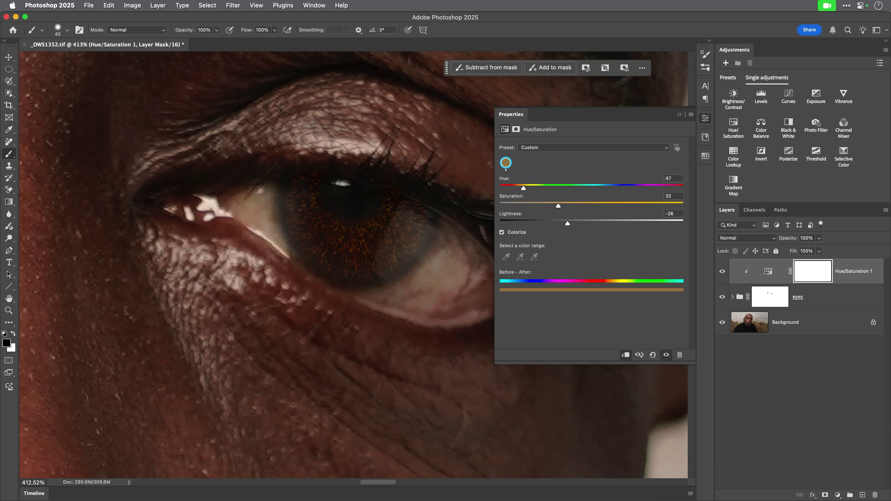
Delete the Hue/Saturation adjustment layer and the "eyes" group, keeping only the Background layer
shift+click(824, 297)
key(Delete)
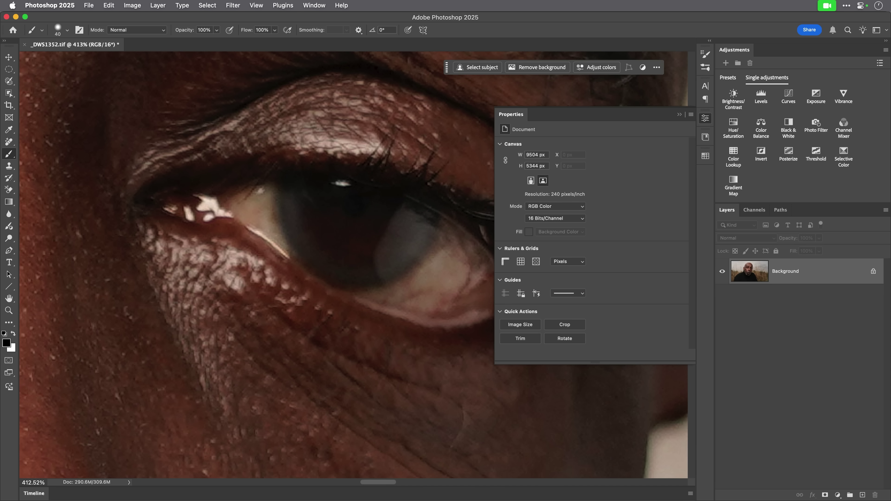
Paint a selection over the iris of the eye on the image's left with the Selection Brush, subtracting the spill over the upper eyelid
scroll(354, 265, up, 2)
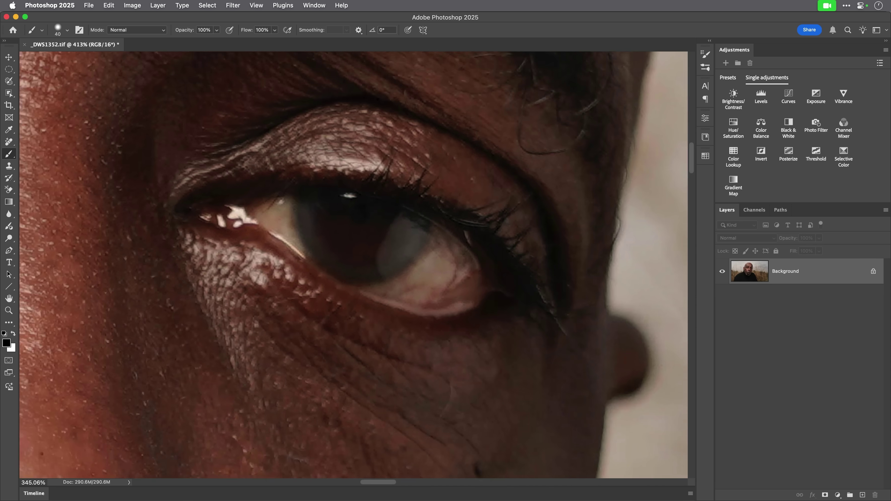
scroll(354, 265, left, 3)
scroll(354, 265, down, 5)
scroll(354, 265, left, 3)
scroll(354, 264, up, 1)
scroll(353, 265, left, 2)
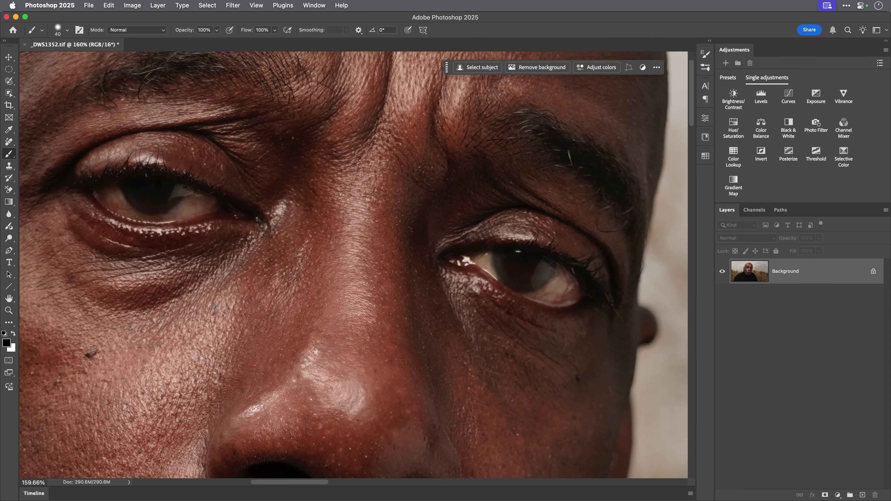
key(w)
key(x)
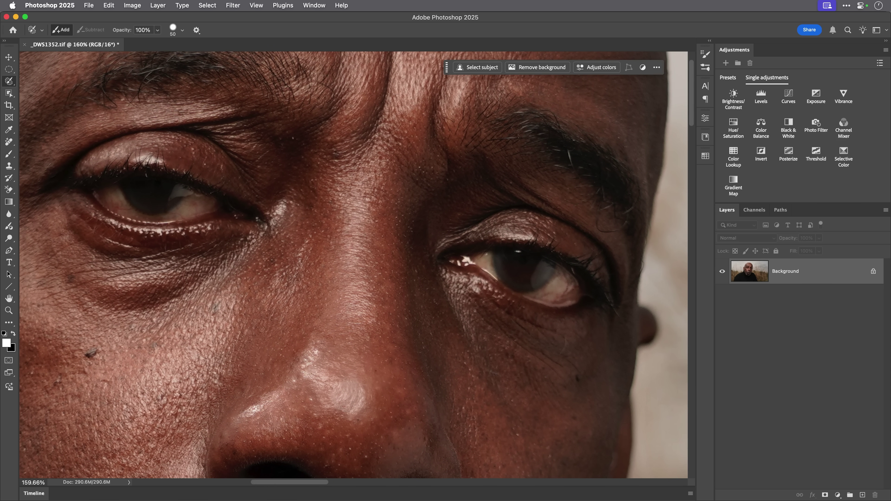
right_click(9, 81)
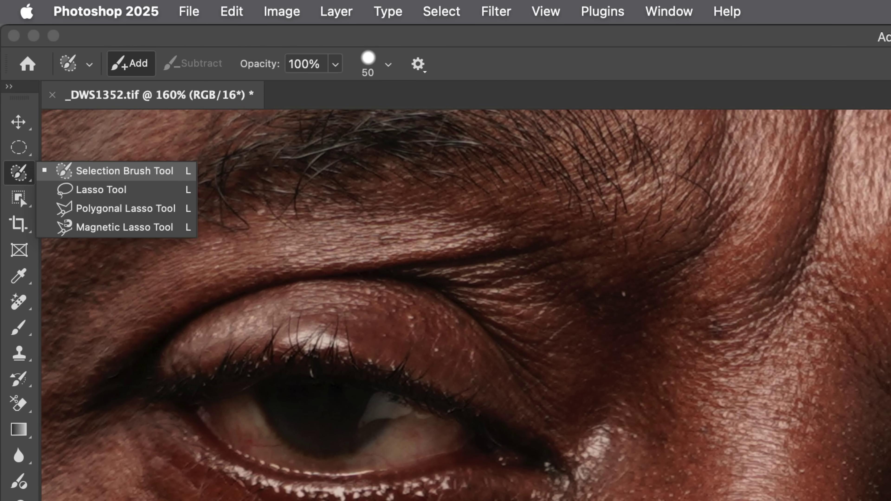
key(Escape)
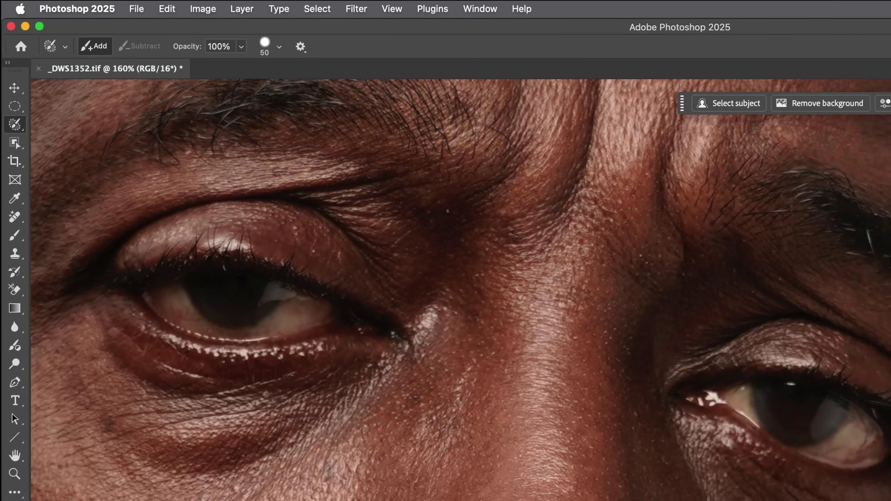
scroll(254, 387, up, 5)
scroll(161, 187, down, 1)
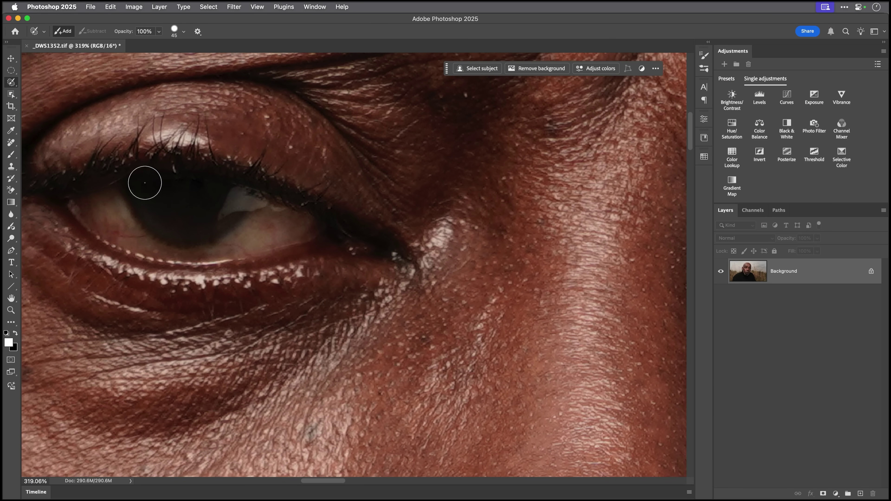
mouse_move(143, 185)
mouse_down()
mouse_move(151, 205)
mouse_move(177, 224)
mouse_move(203, 227)
mouse_move(228, 203)
mouse_up()
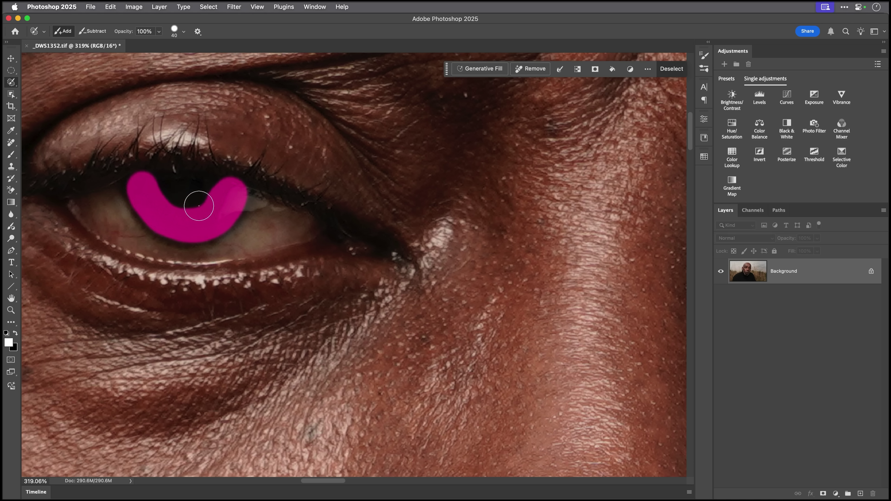
key(alt)
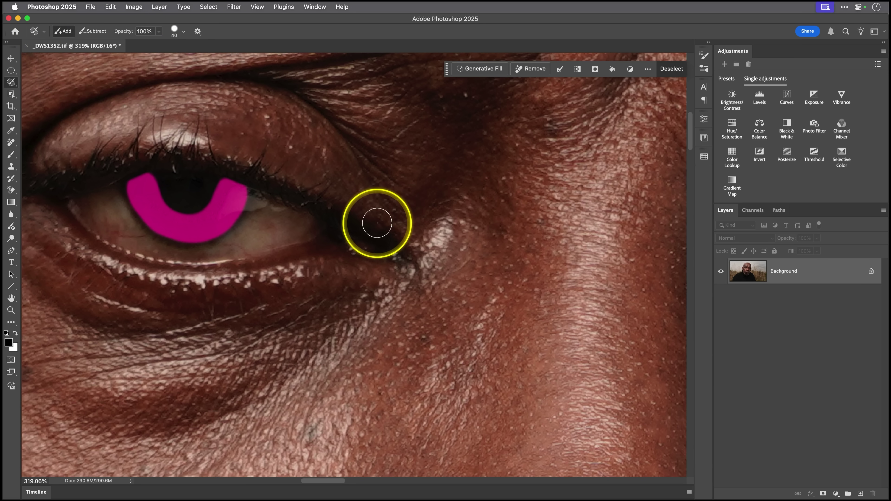
Add the other eye's iris to the selection with the Selection Brush at size 40, trimming it along the upper eyelid
scroll(459, 256, right, 20)
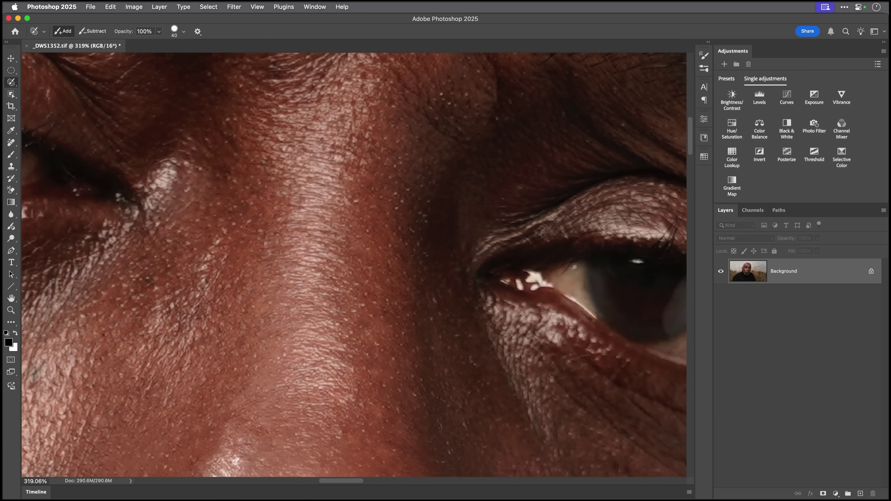
scroll(433, 215, right, 3)
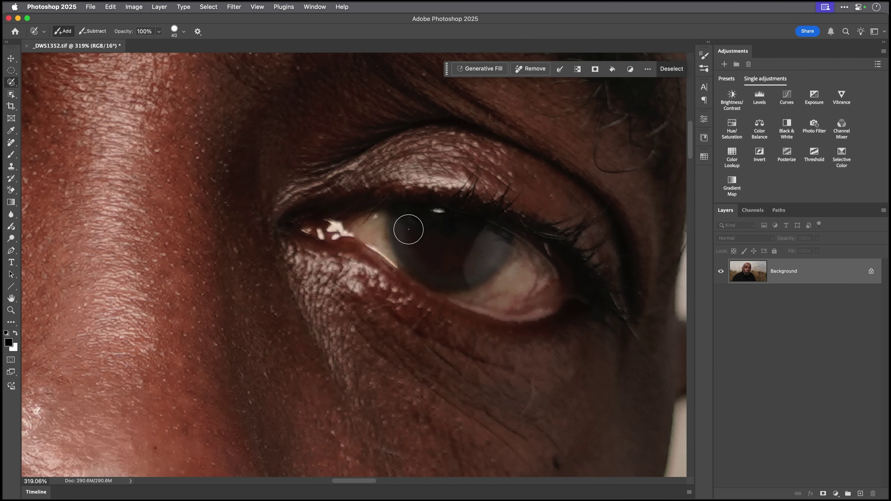
mouse_move(409, 222)
mouse_down()
mouse_move(420, 255)
mouse_move(444, 270)
mouse_move(460, 270)
mouse_move(493, 243)
mouse_up()
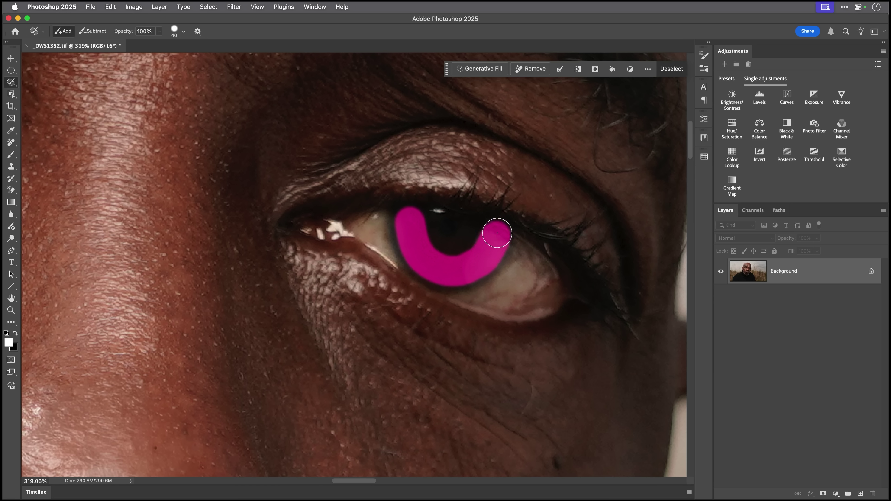
key(alt)
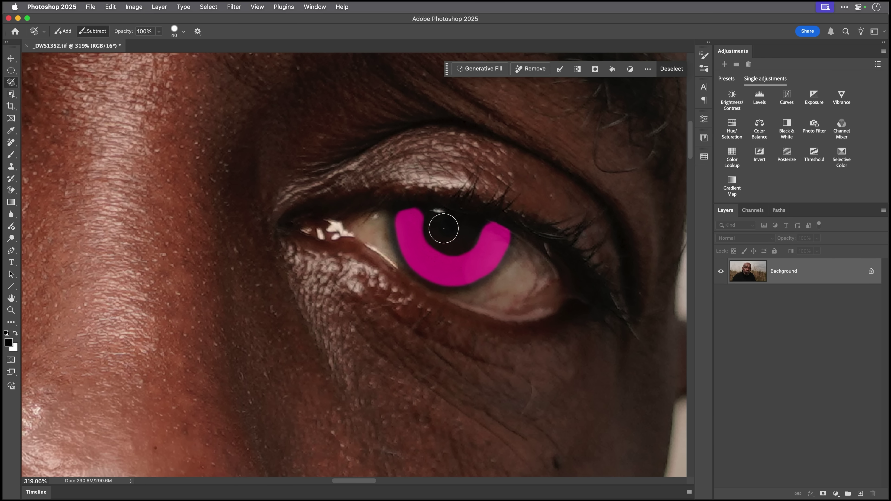
mouse_move(372, 268)
mouse_down()
mouse_move(315, 269)
mouse_move(406, 252)
mouse_up()
scroll(355, 225, up, 1)
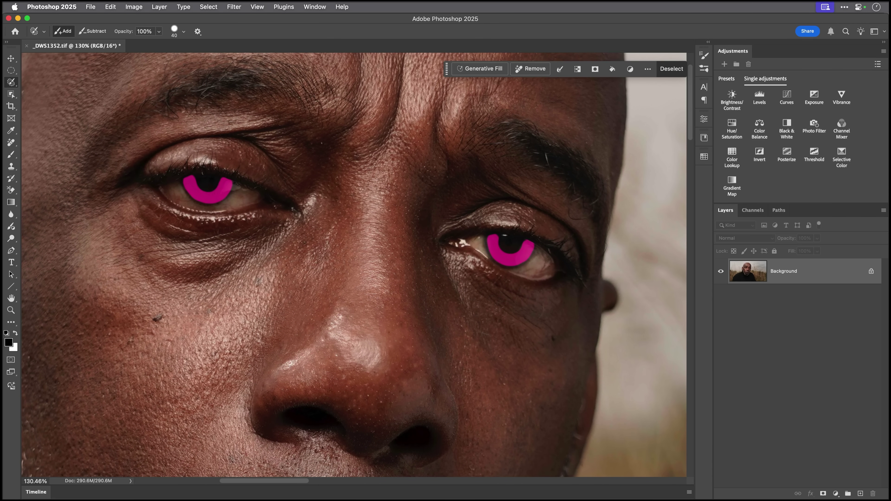
Run Generative Fill on both selected irises with the prompt "iris identification pattern"
right_click(12, 82)
click(56, 81)
key(v)
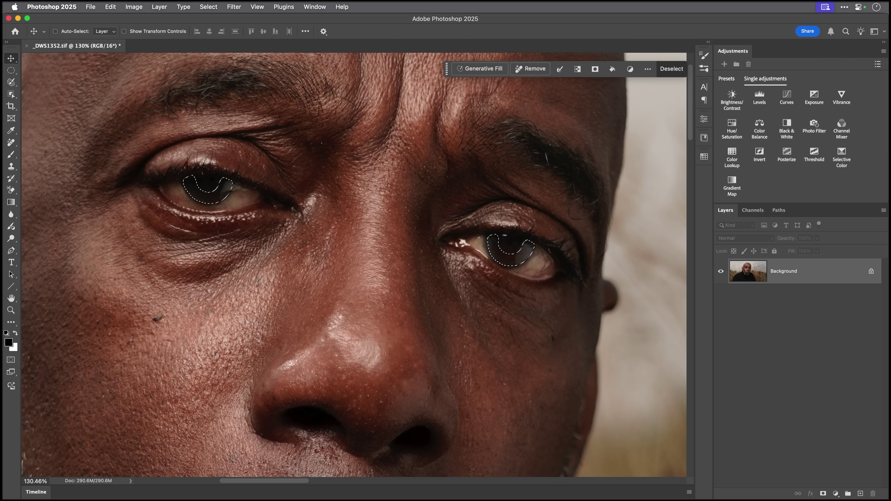
scroll(354, 265, right, 4)
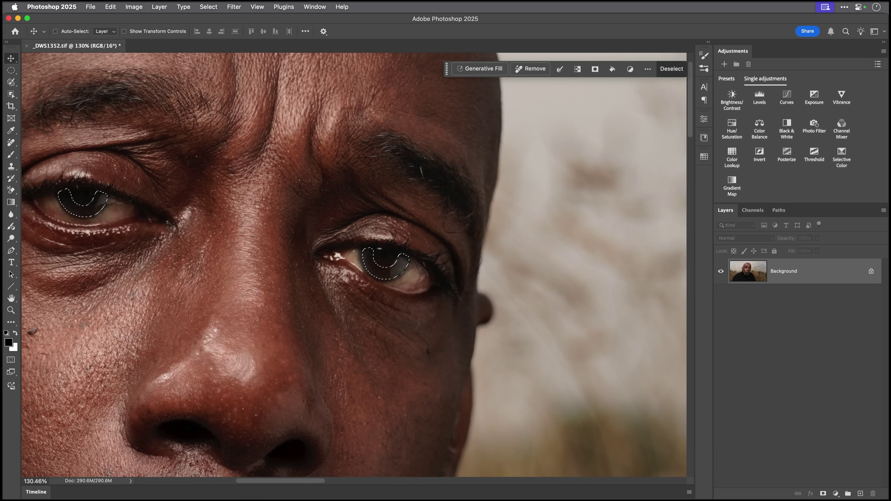
click(479, 69)
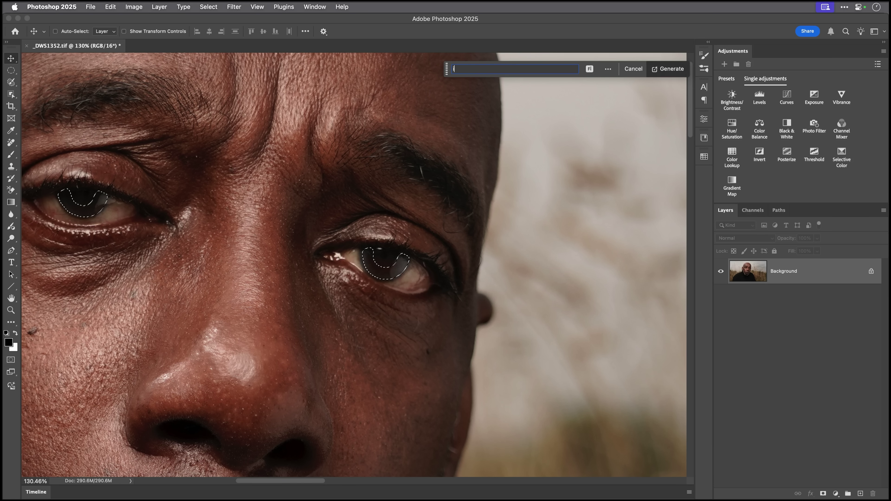
text(iris identification pattern)
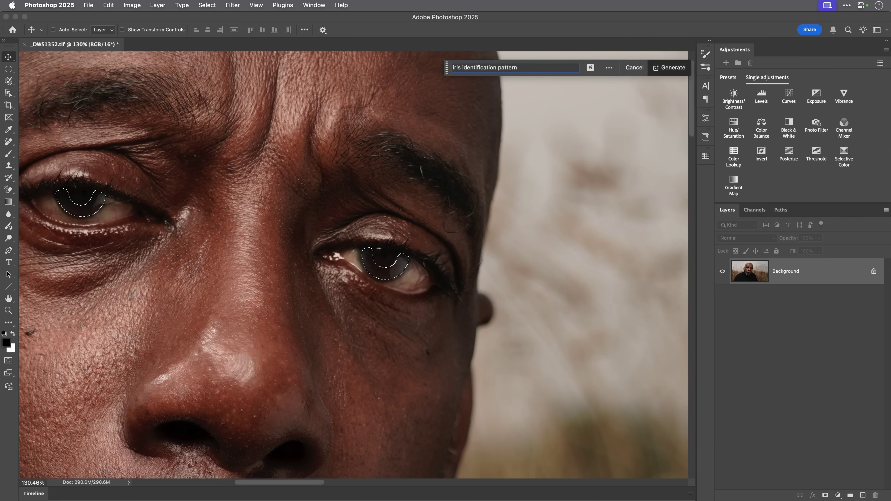
key(Return)
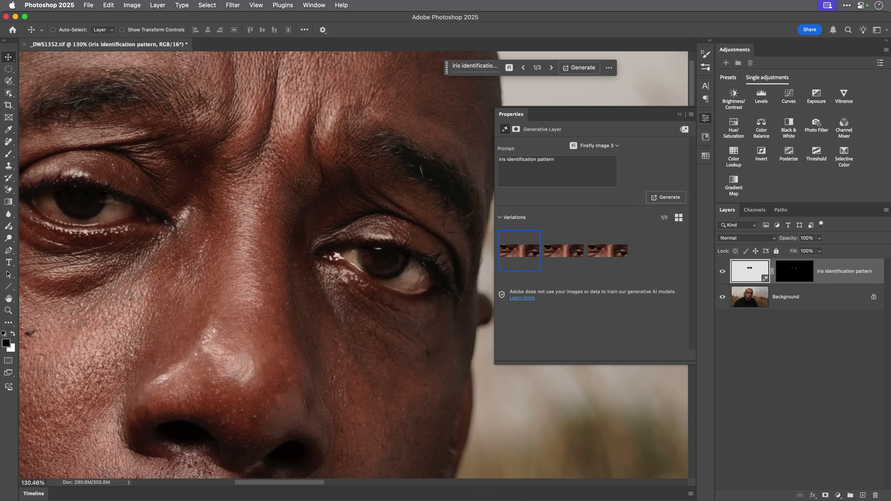
Compare the three generated iris variations up close on the eye and return to the first one
drag(391, 261, 406, 261)
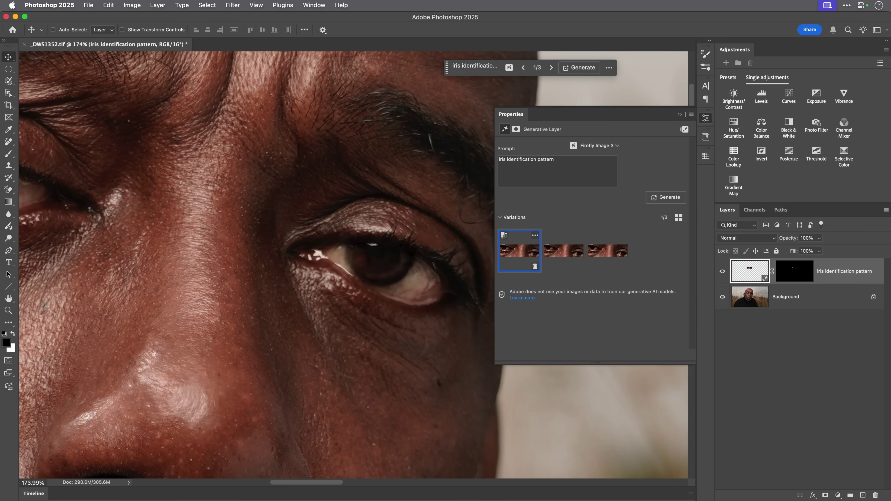
click(563, 250)
click(607, 250)
click(564, 250)
click(563, 251)
click(607, 250)
click(563, 250)
click(518, 251)
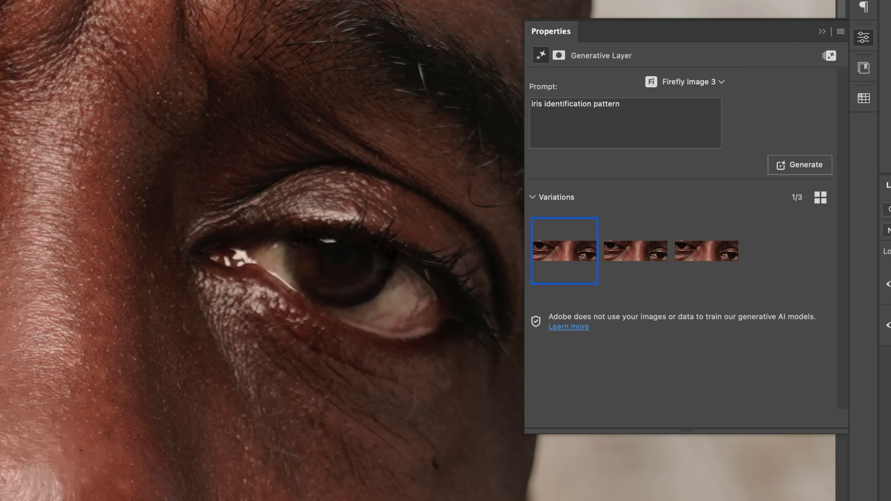
Regenerate the irises with the prompt "brown iris identification pattern" and preview the second and third variations
click(567, 119)
text(brown)
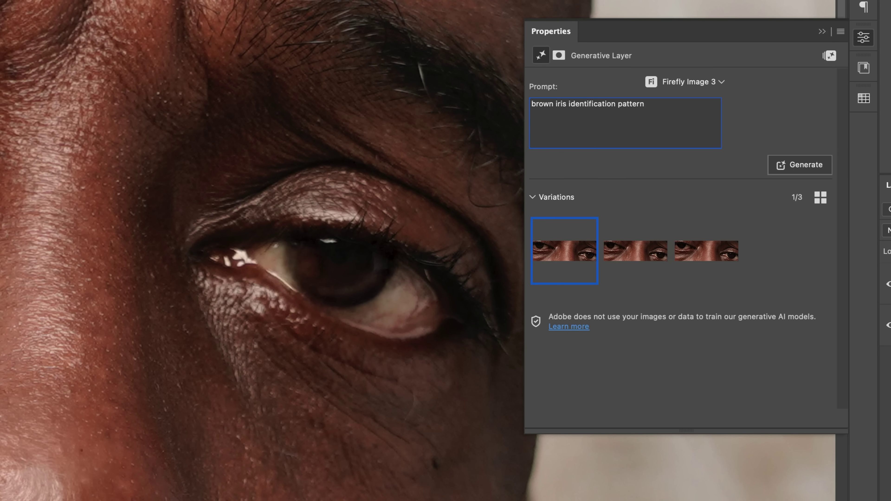
click(799, 165)
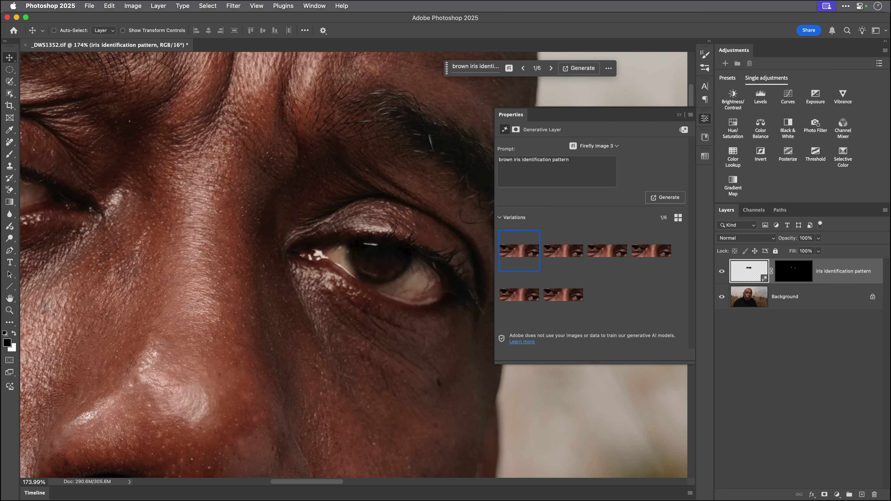
click(562, 251)
click(607, 250)
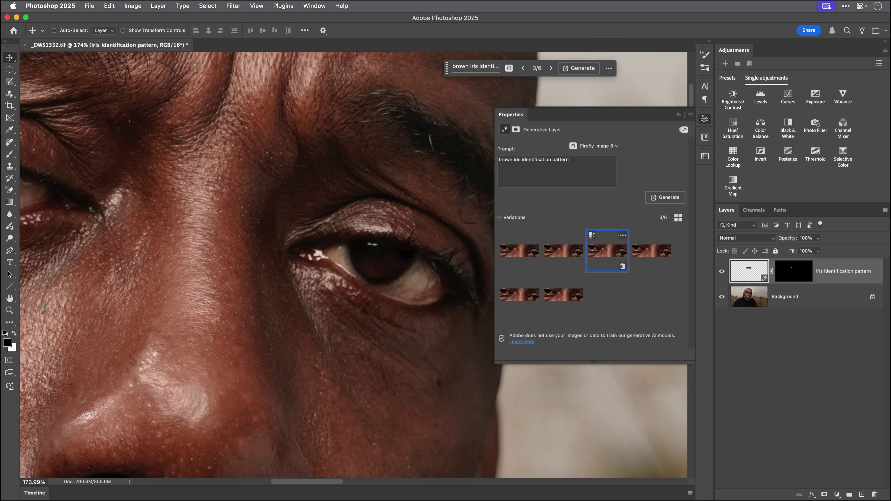
Generate another set of variations from the brown iris prompt and compare them on the eye
click(664, 197)
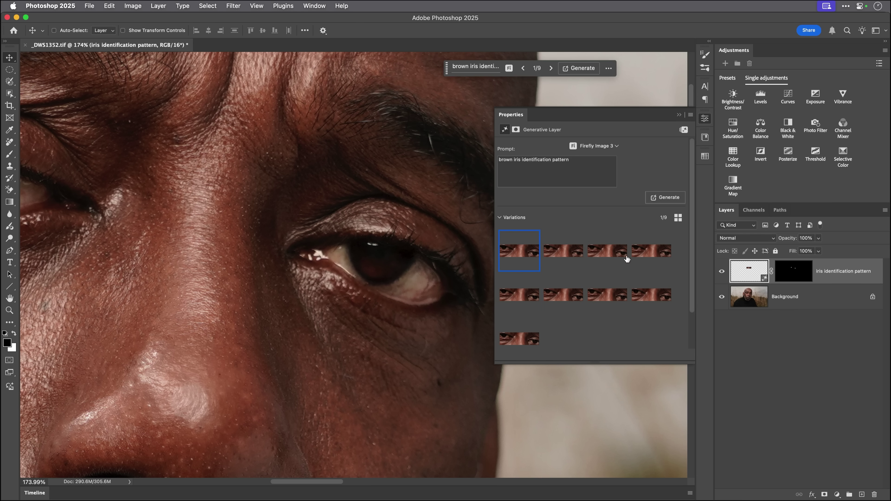
click(563, 251)
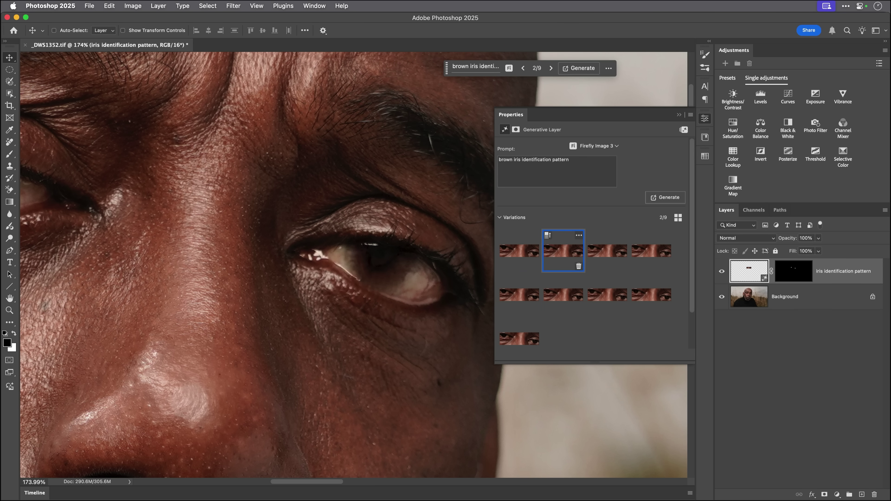
click(606, 250)
click(650, 250)
click(651, 294)
Generate one more set of brown iris variations and select the third one
click(505, 235)
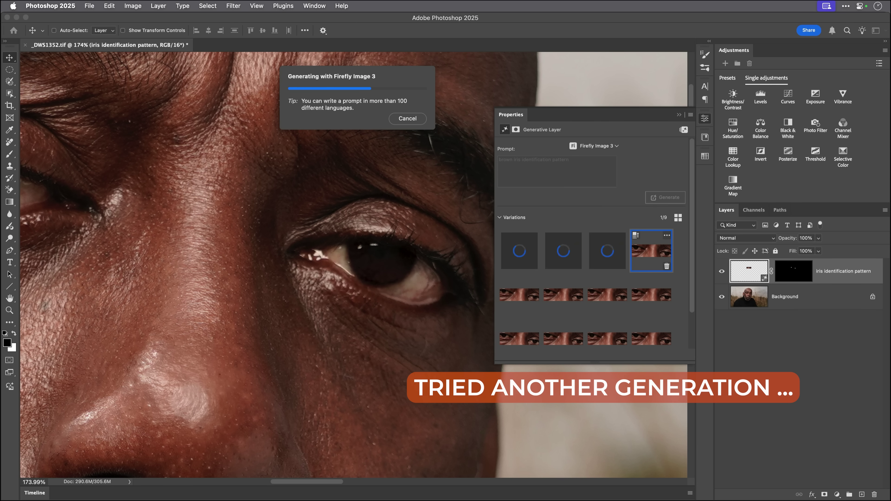
click(563, 251)
click(607, 250)
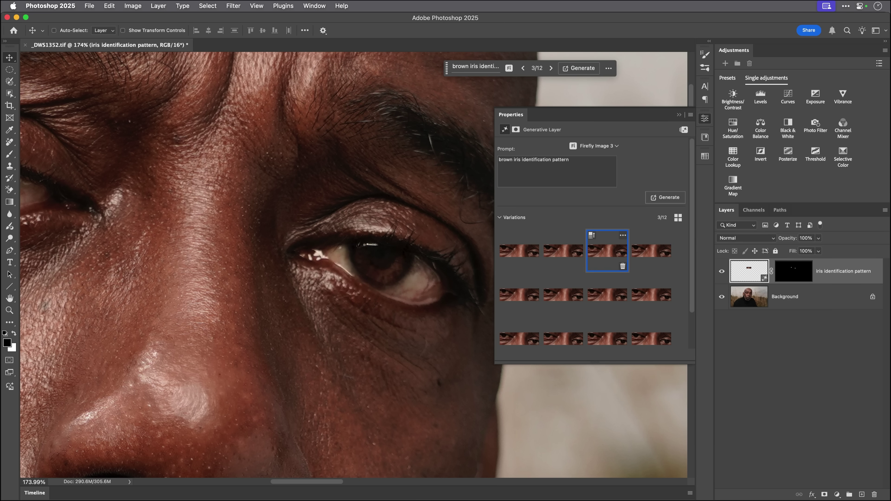
Examine the chosen iris texture on both eyes up close and within the whole face
scroll(358, 244, up, 8)
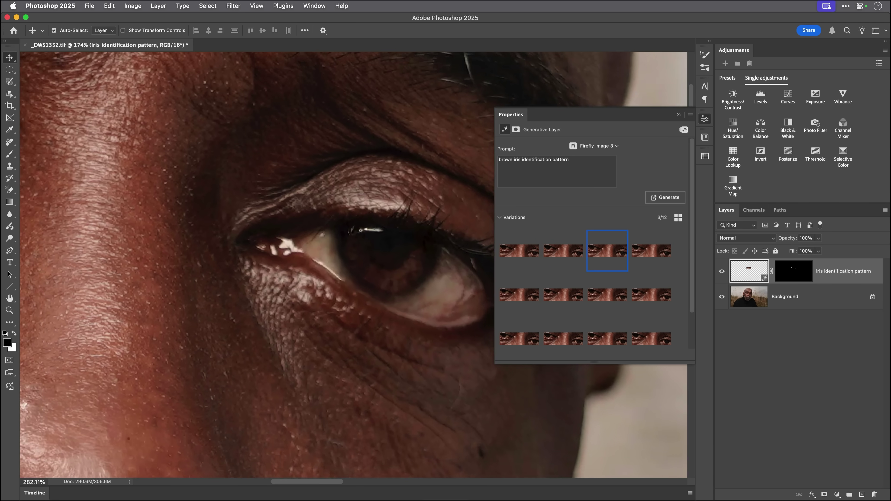
scroll(397, 253, up, 1)
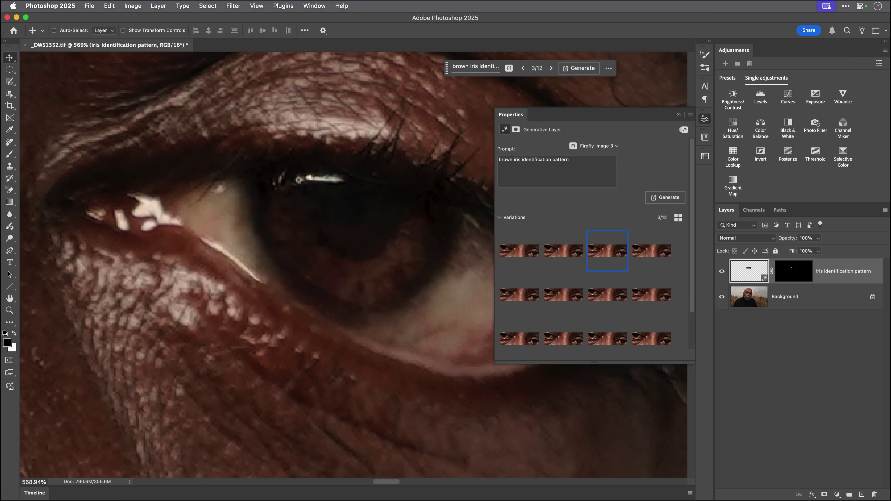
scroll(358, 244, down, 10)
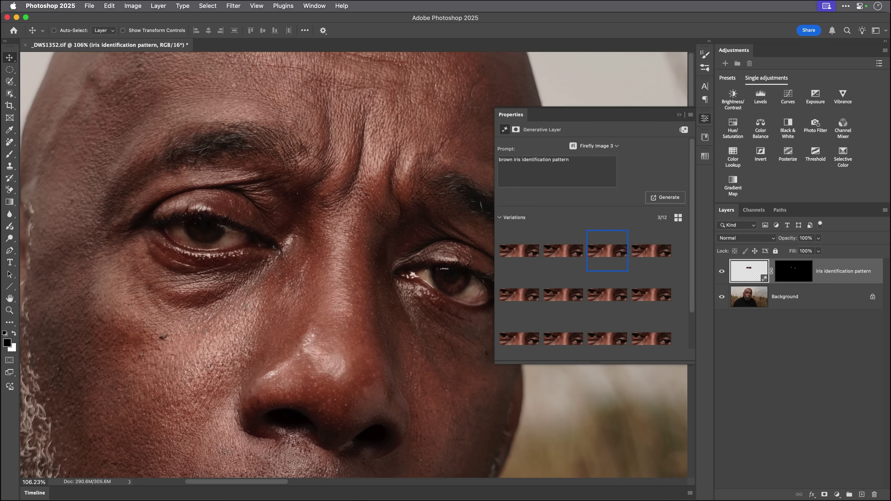
scroll(185, 252, up, 4)
scroll(63, 214, down, 4)
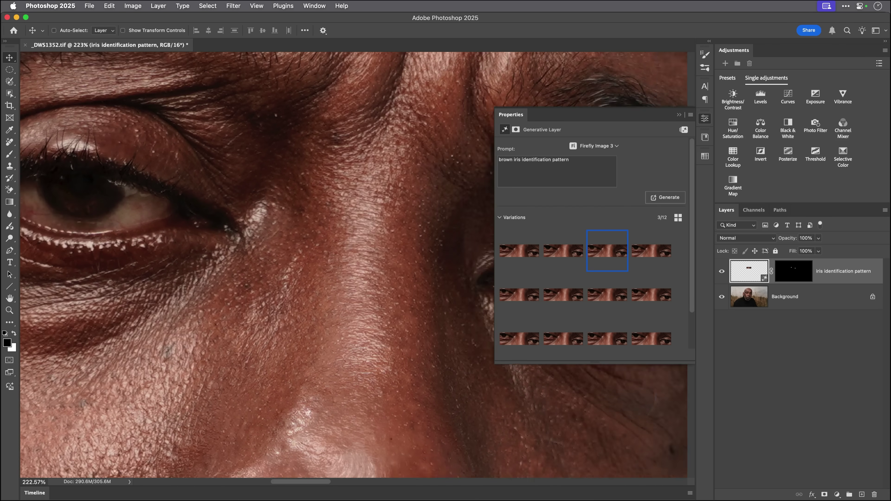
scroll(298, 309, down, 3)
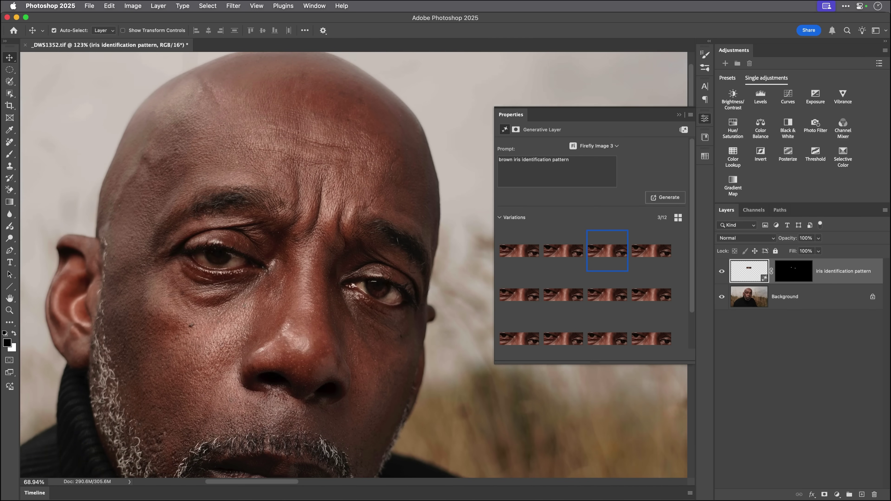
scroll(280, 306, up, 3)
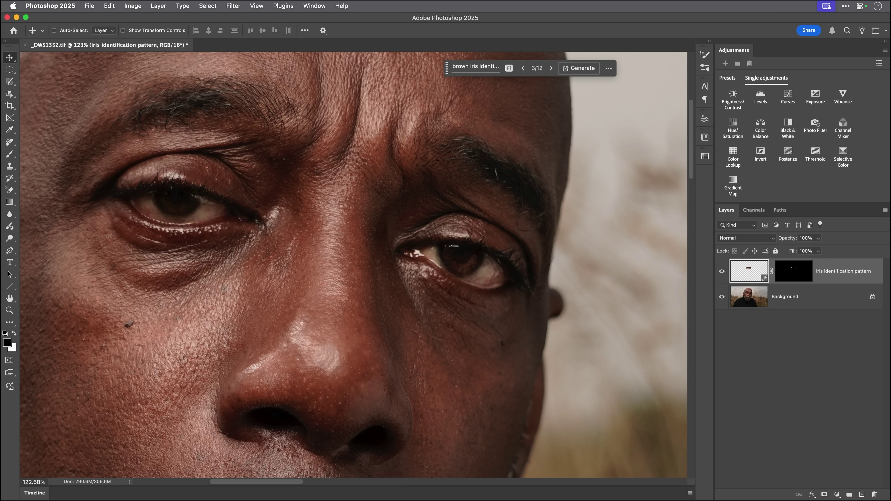
Open the generated iris layer in the Camera Raw Filter and paint a brush mask over both irises
click(233, 6)
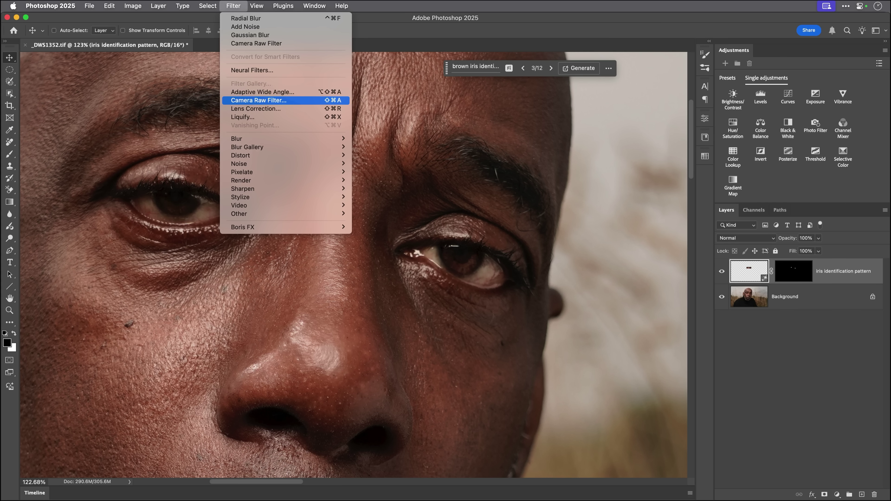
click(258, 100)
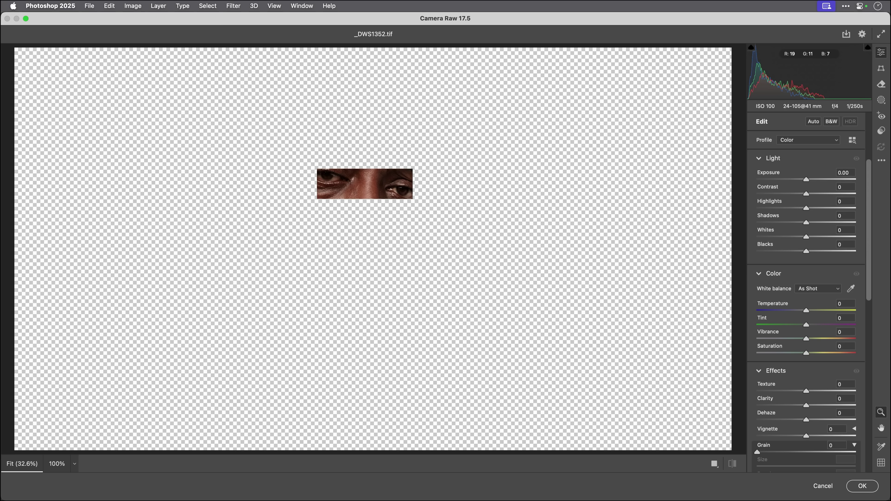
drag(370, 177, 445, 177)
click(880, 99)
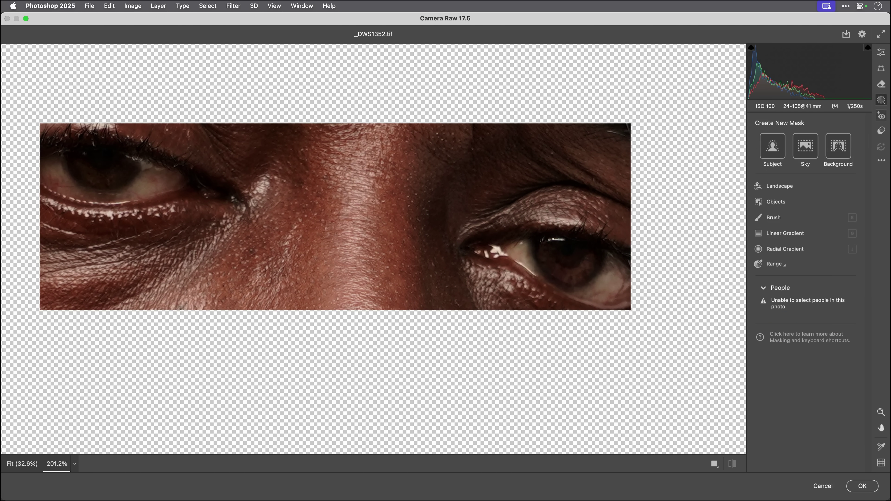
key(k)
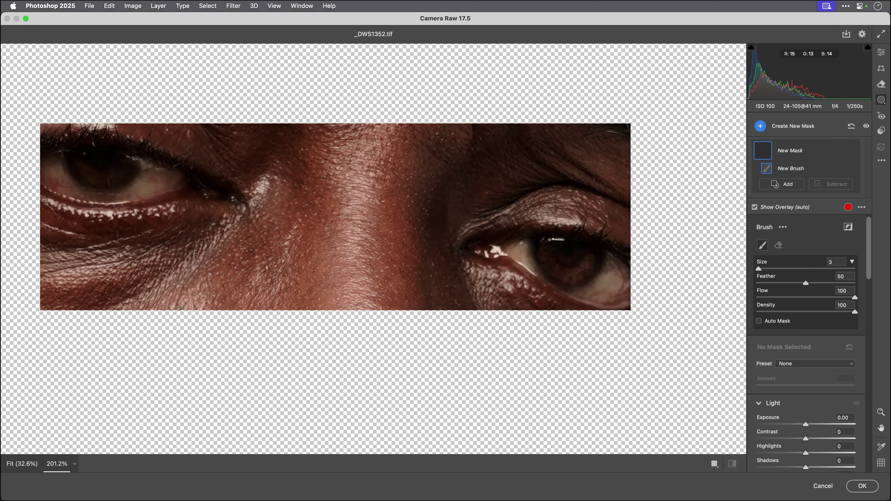
mouse_move(542, 236)
mouse_down()
mouse_move(554, 263)
mouse_move(570, 269)
mouse_move(589, 253)
mouse_up()
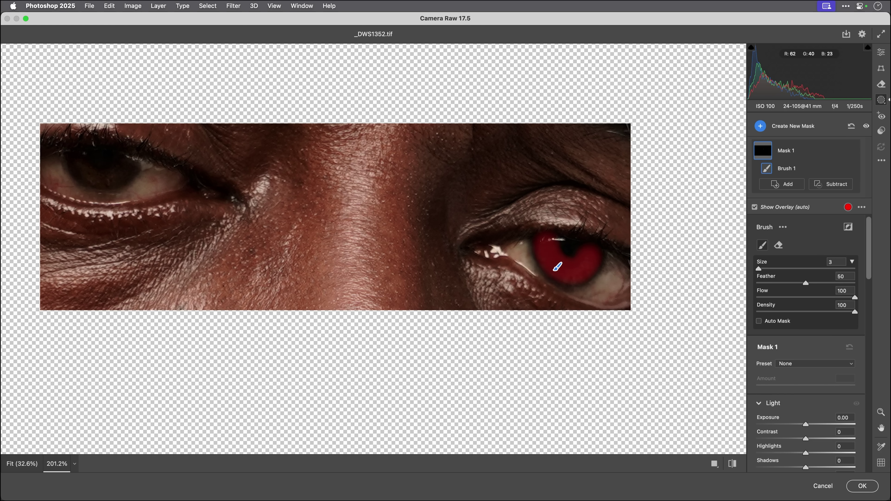
mouse_move(79, 152)
mouse_down()
mouse_move(100, 176)
mouse_move(130, 156)
mouse_up()
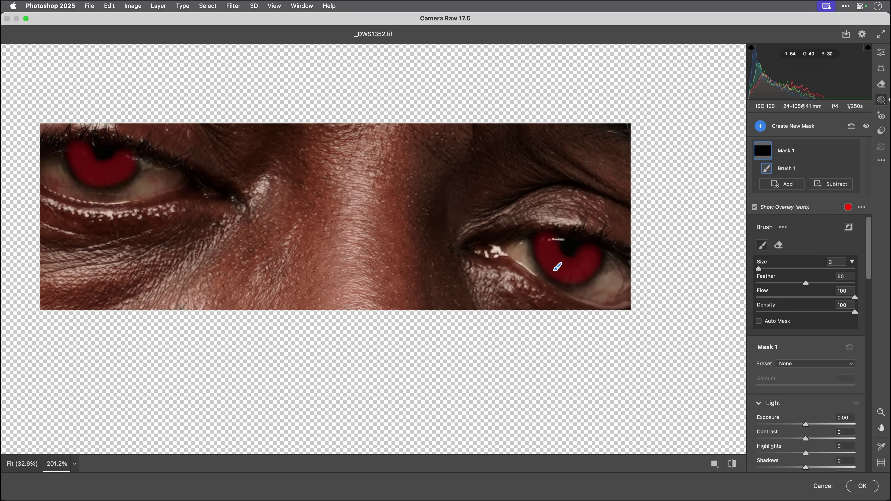
Set the masked irises' exposure to +1.00 and contrast to +9
scroll(806, 343, down, 5)
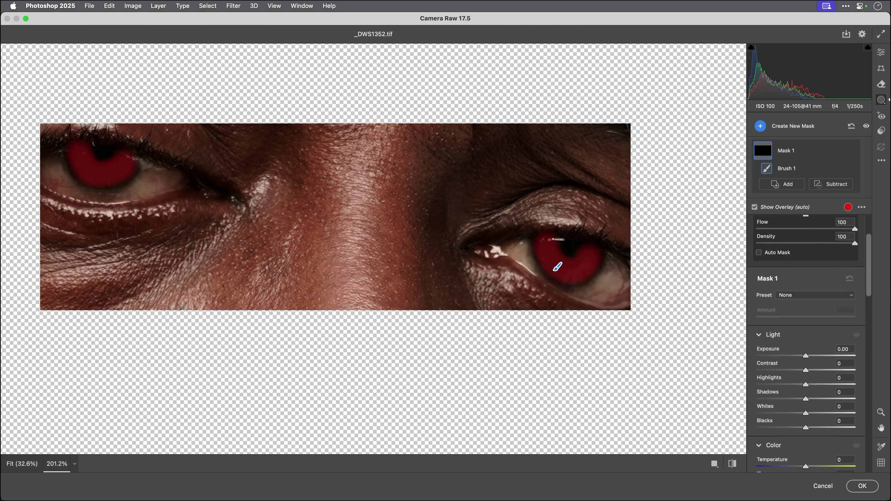
drag(806, 280, 819, 280)
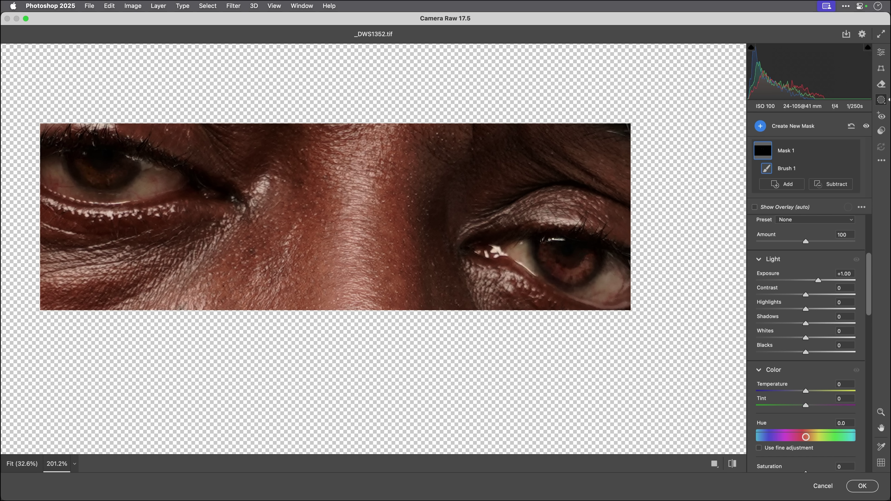
drag(818, 280, 809, 294)
Set the iris mask's texture to +37, clarity to +20 and dehaze to +23
scroll(805, 343, down, 3)
scroll(806, 343, down, 11)
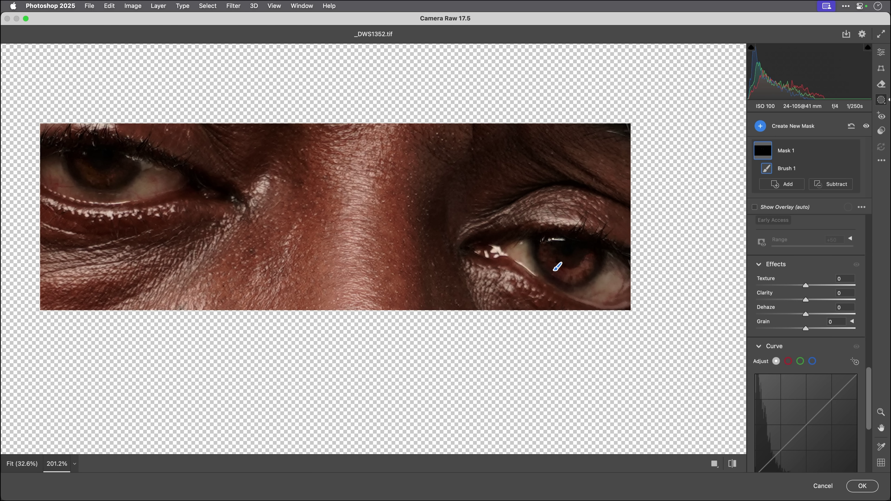
drag(806, 285, 828, 285)
key(Down)
key(Down)
key(Down)
key(Down)
key(Down)
key(Down)
key(Down)
key(Down)
key(Down)
key(Down)
key(Tab)
key(Up)
key(Up)
key(Up)
key(Up)
key(Up)
key(Up)
key(Up)
key(Up)
key(Up)
key(Up)
key(Up)
key(Up)
key(Up)
key(Up)
key(Up)
key(Up)
key(Up)
key(Up)
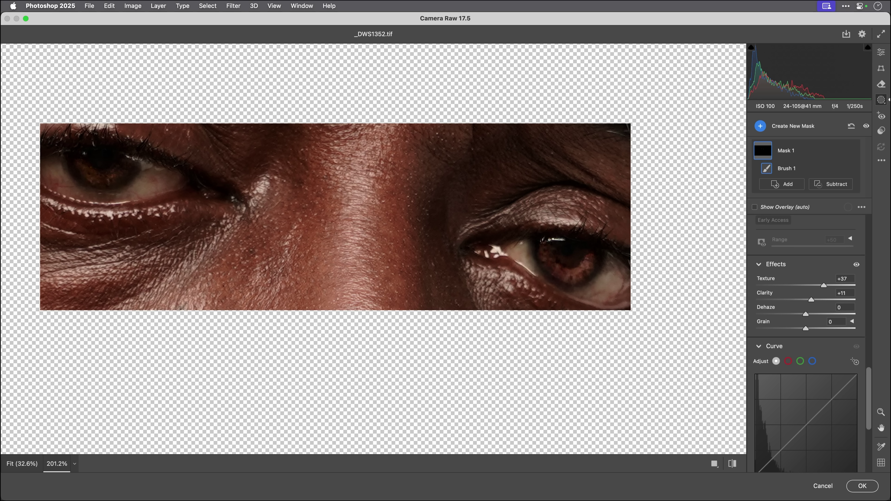
key(Up)
key(Up)
key(Up)
key(Up)
key(Up)
key(Up)
key(Tab)
key(Up)
key(Up)
key(Up)
key(Up)
key(Up)
key(Up)
key(Up)
key(Up)
key(Up)
key(Up)
key(Up)
key(Up)
key(Up)
key(Up)
key(Up)
key(Up)
key(Up)
key(Up)
key(Up)
key(Up)
key(Up)
key(Up)
key(Up)
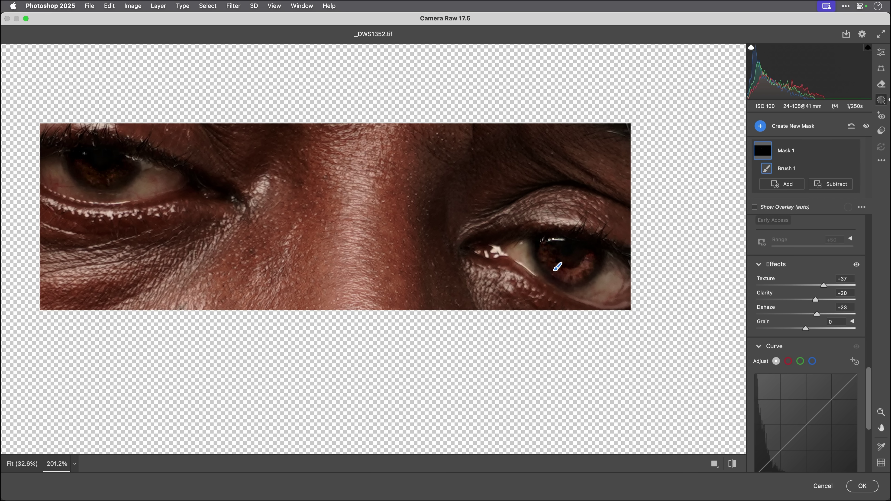
Increase the masked irises' saturation and apply the Camera Raw Filter
scroll(806, 343, up, 10)
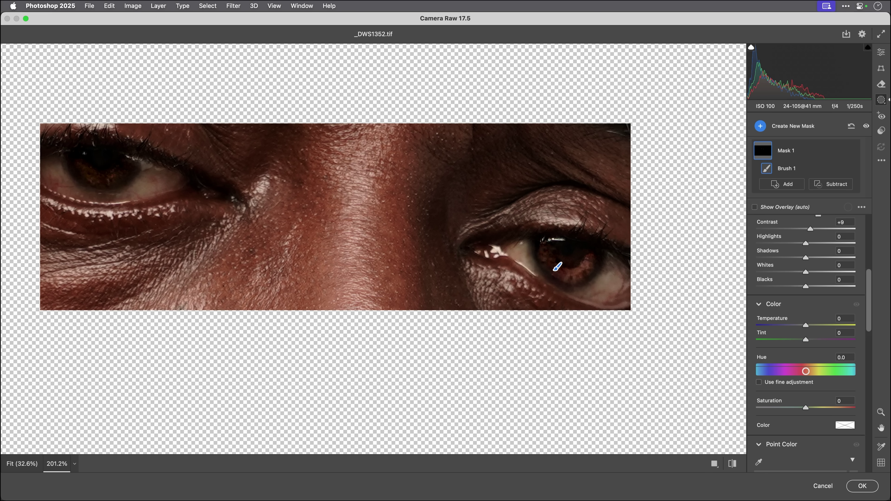
mouse_move(806, 407)
mouse_down()
mouse_move(827, 407)
mouse_move(816, 407)
mouse_up()
key(Up)
key(Up)
key(Up)
key(Up)
key(Up)
key(Up)
key(Up)
key(Up)
key(Up)
key(Up)
key(Up)
key(Up)
key(Up)
key(Up)
key(Up)
key(Up)
key(Up)
key(Up)
key(Up)
key(Up)
click(862, 486)
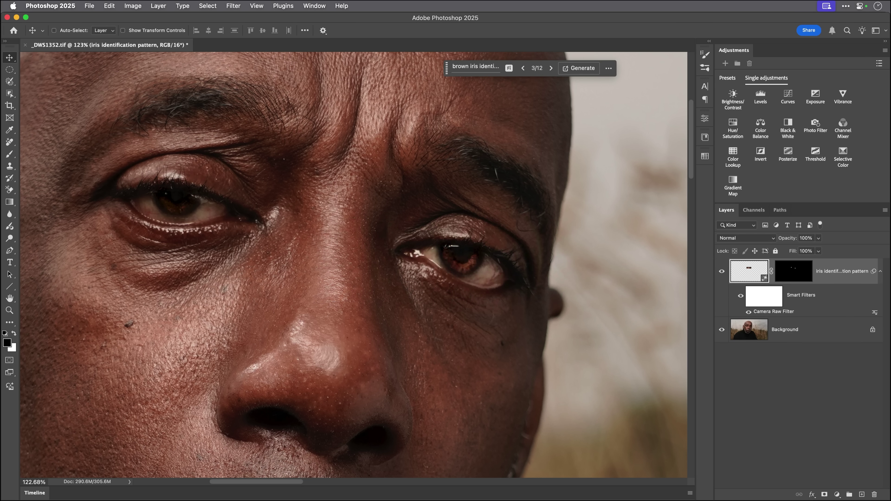
On a new layer, select a circle about 140 px wide around the iris and subtract an offset ellipse, leaving a crescent along its lower edge
scroll(465, 267, up, 5)
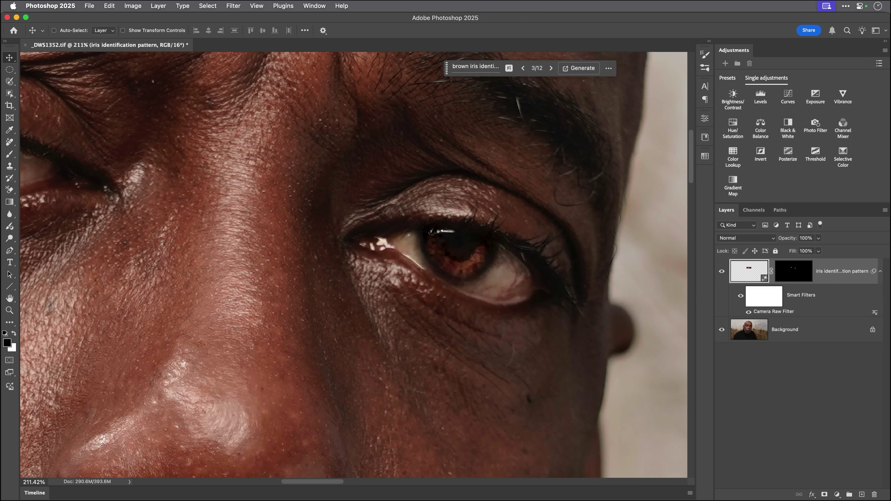
click(861, 495)
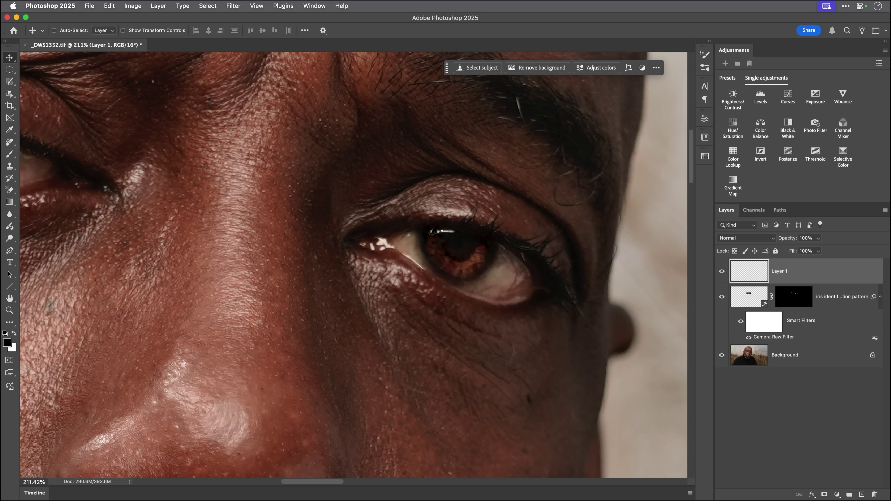
key(m)
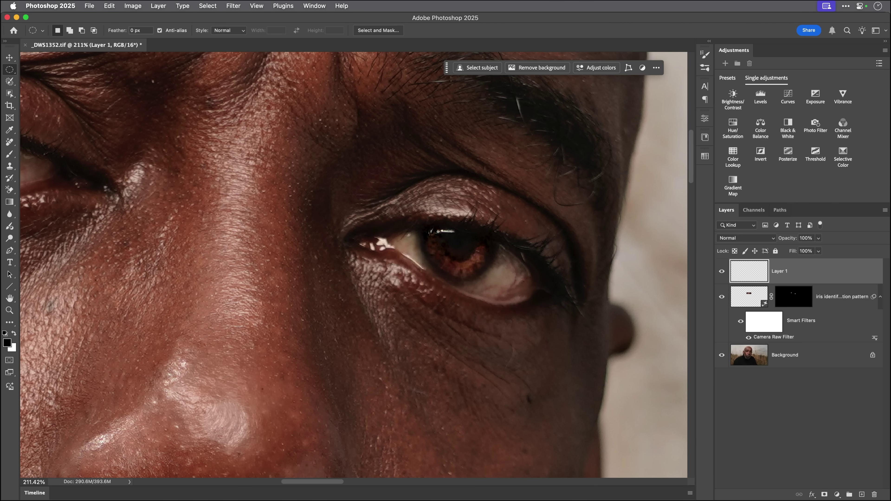
drag(434, 221, 461, 249)
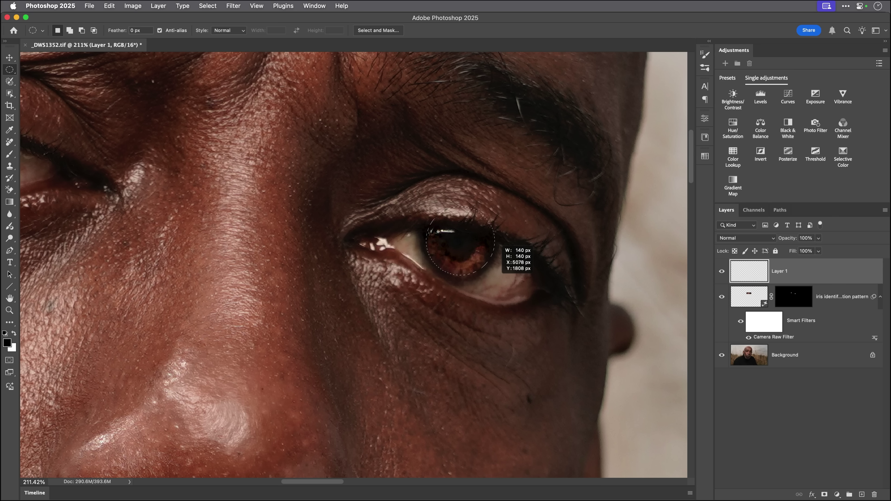
drag(494, 261, 495, 262)
key(alt)
drag(470, 195, 502, 249)
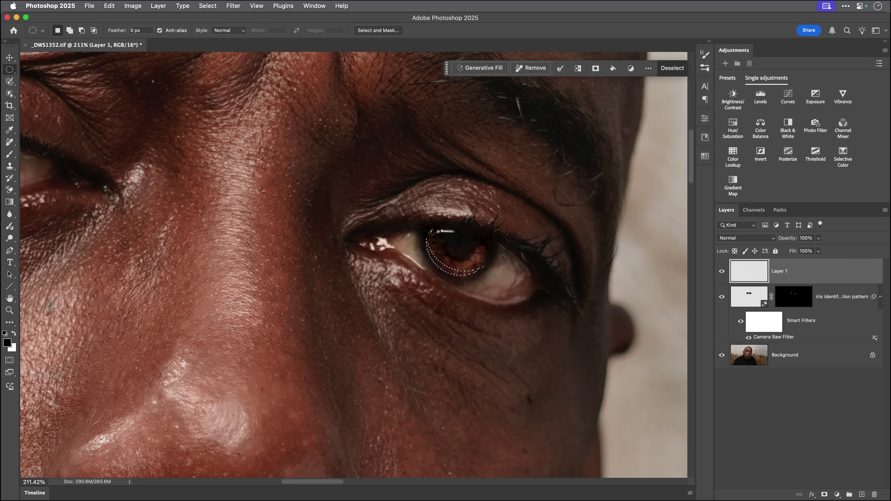
Fill the crescent selection with white at 100% opacity and deselect it
click(109, 6)
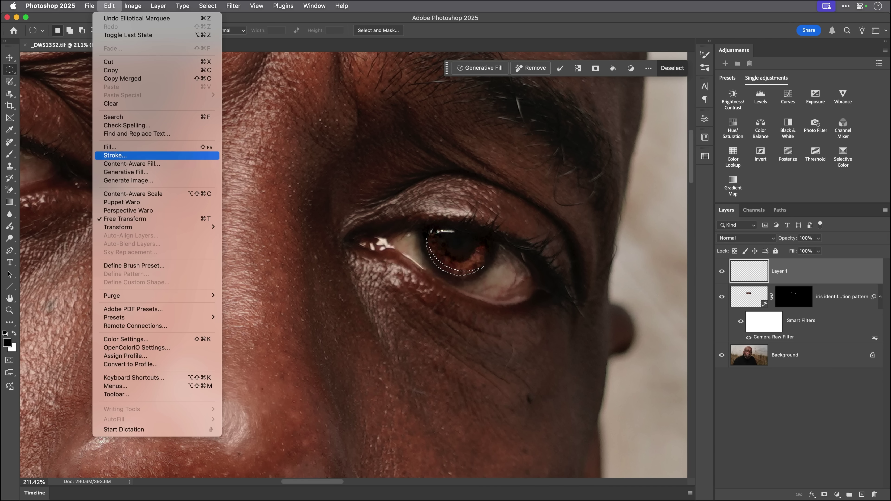
click(116, 147)
drag(400, 200, 293, 173)
click(301, 189)
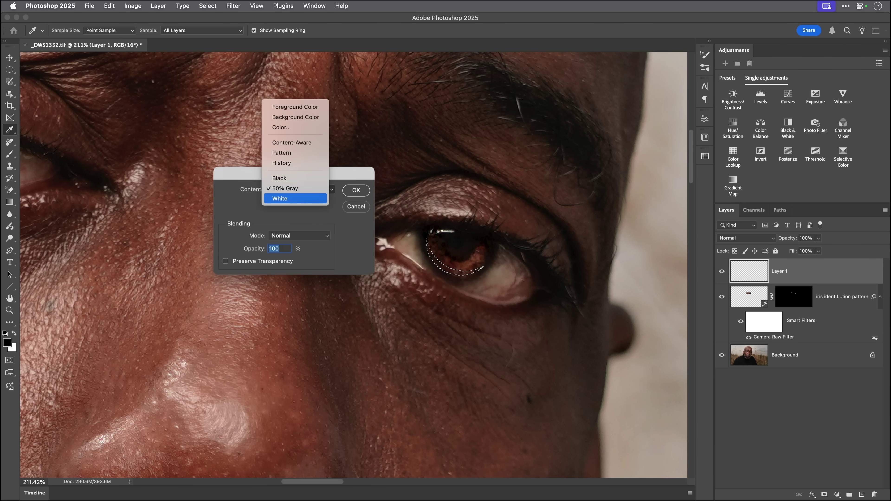
click(286, 197)
key(Return)
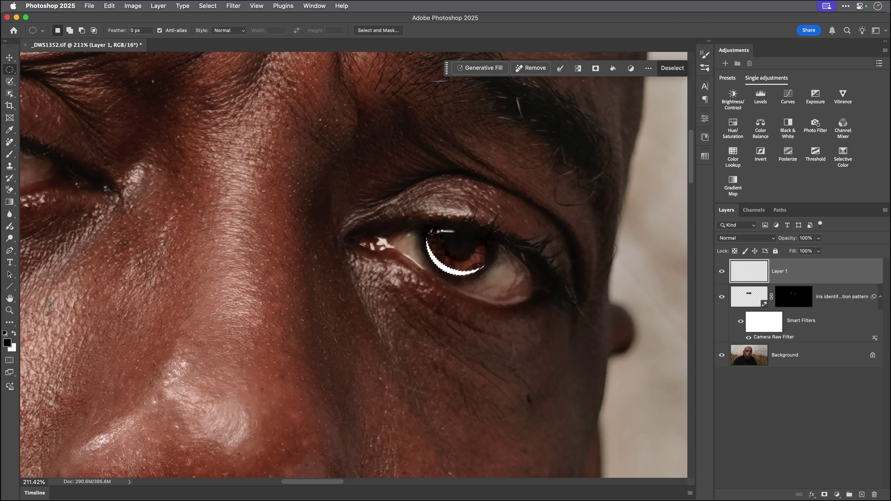
click(207, 6)
click(216, 27)
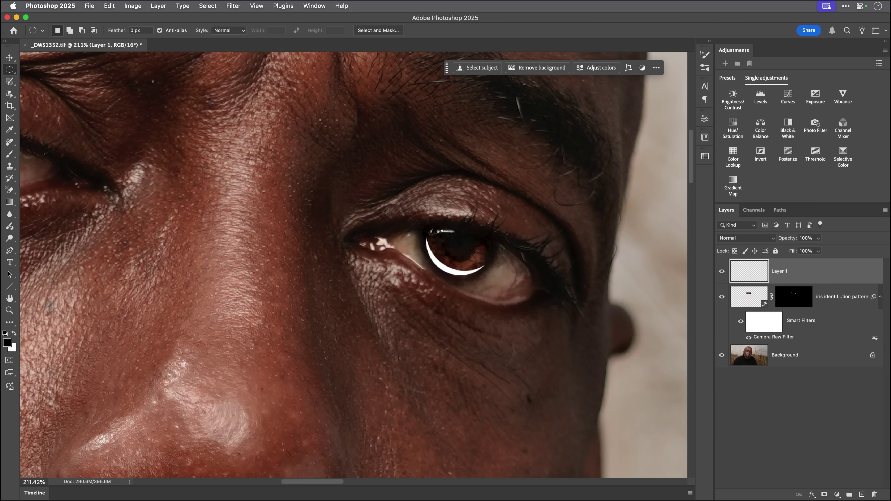
Change the white crescent layer's blend mode to Overlay
scroll(466, 279, up, 3)
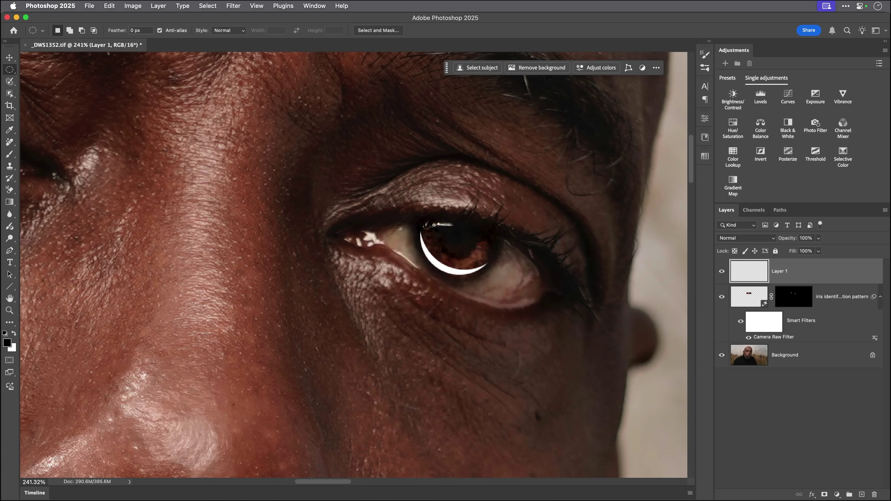
click(745, 238)
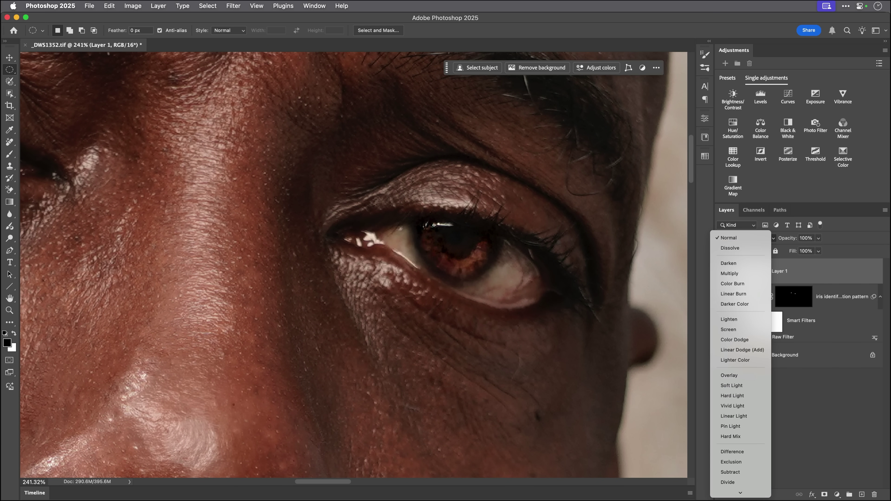
click(730, 375)
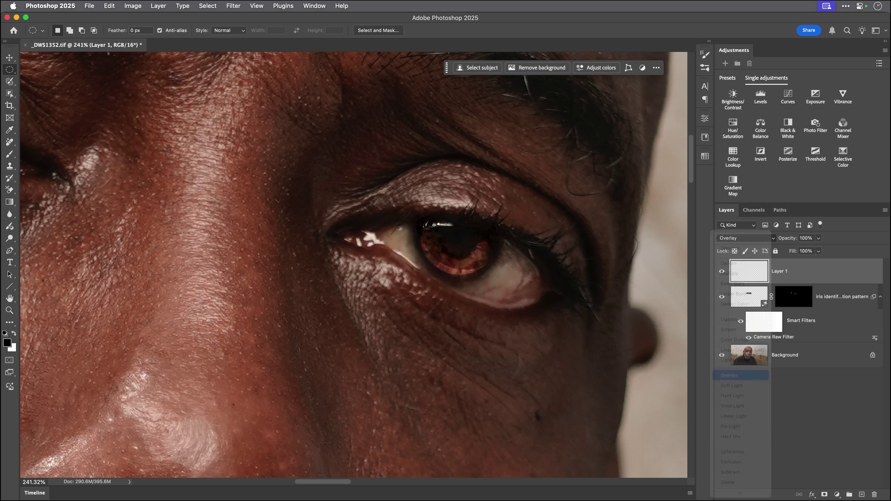
Soften the crescent with Gaussian Blur, using a radius slightly below 3.9 pixels
click(233, 6)
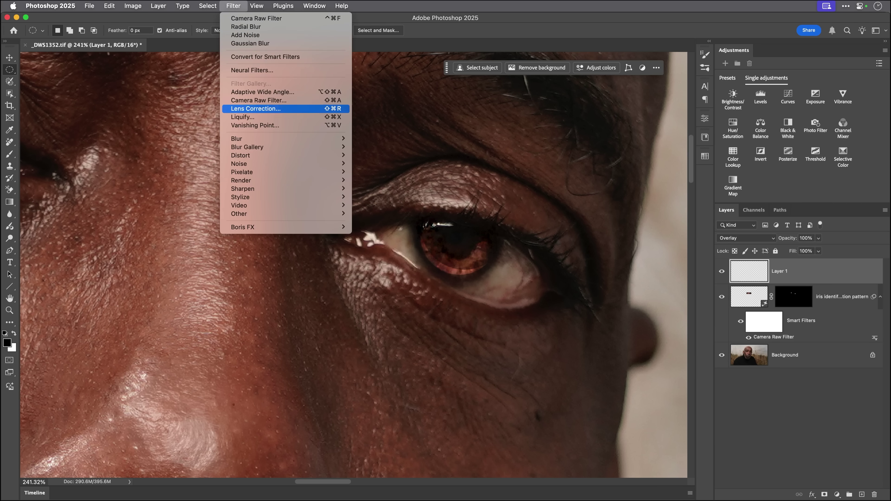
mouse_move(246, 139)
click(383, 172)
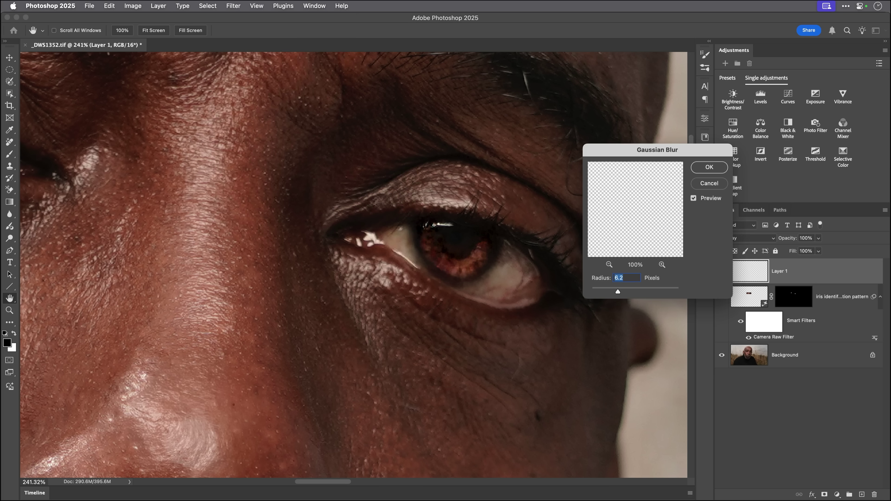
drag(613, 291, 610, 291)
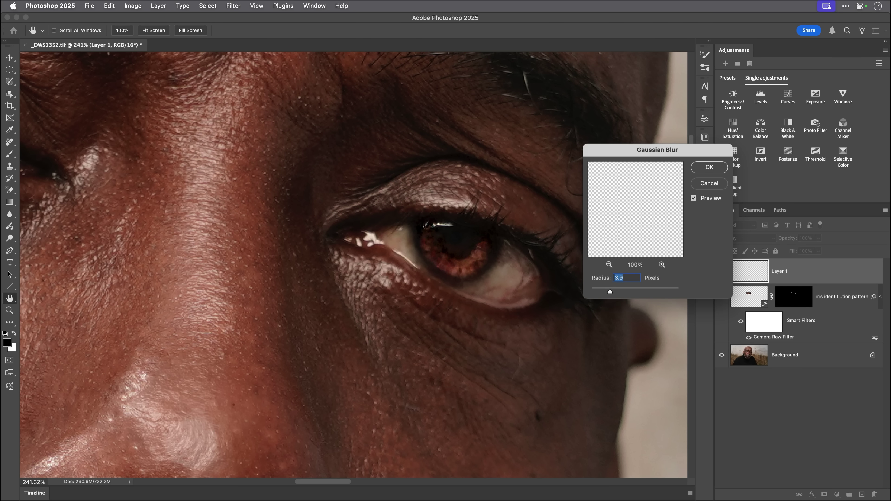
key(Down)
key(Down)
key(Down)
key(Down)
key(Return)
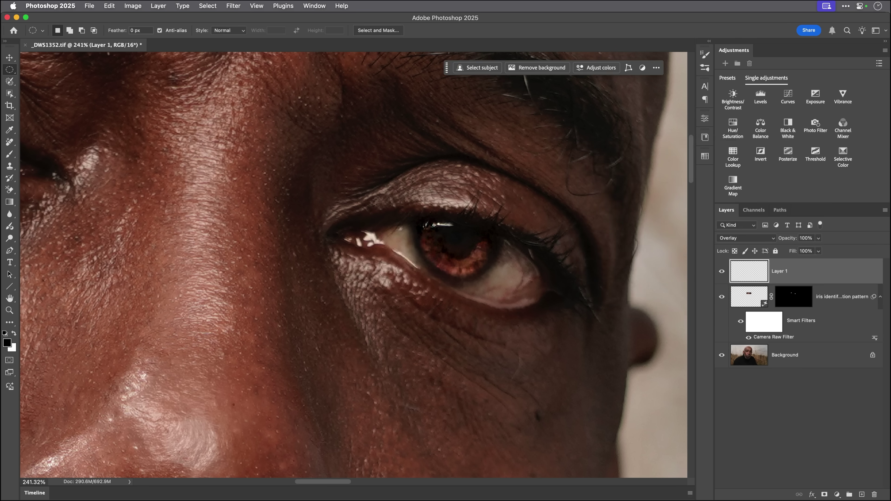
Compare the eye with and without the crescent highlight, both up close and with both eyes in view
key(super+comma)
key(super+comma)
key(super+comma)
key(super+minus)
key(super+minus)
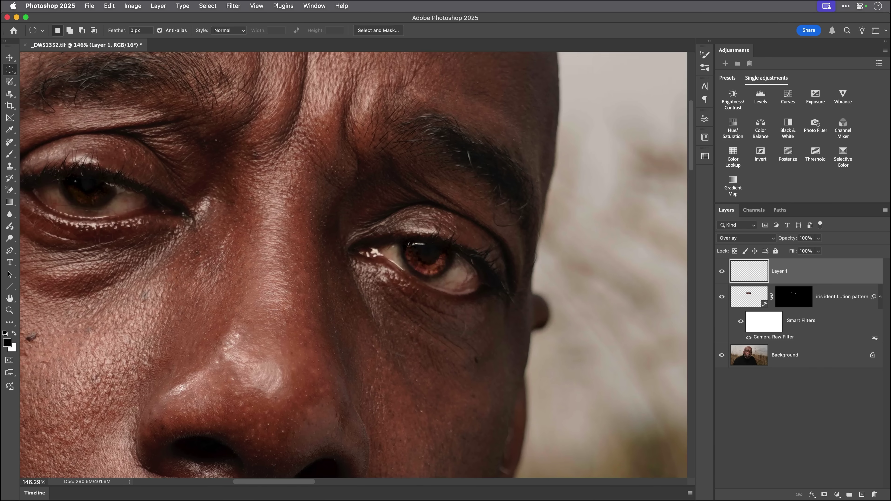
scroll(354, 265, left, 1)
key(super+plus)
scroll(438, 245, down, 2)
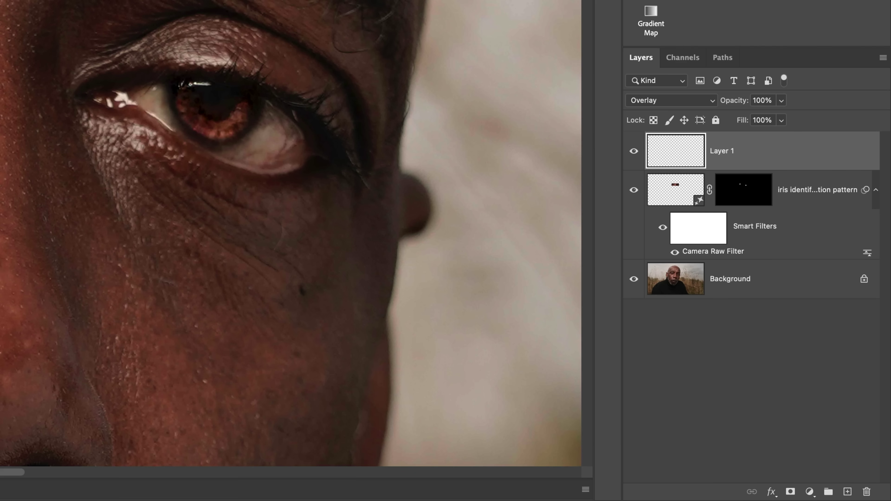
key(super+alt+comma)
key(super+comma)
key(super+comma)
key(super+comma)
Group the crescent highlight layer and the generated iris layer in Pass Through mode
key(alt+shift+[)
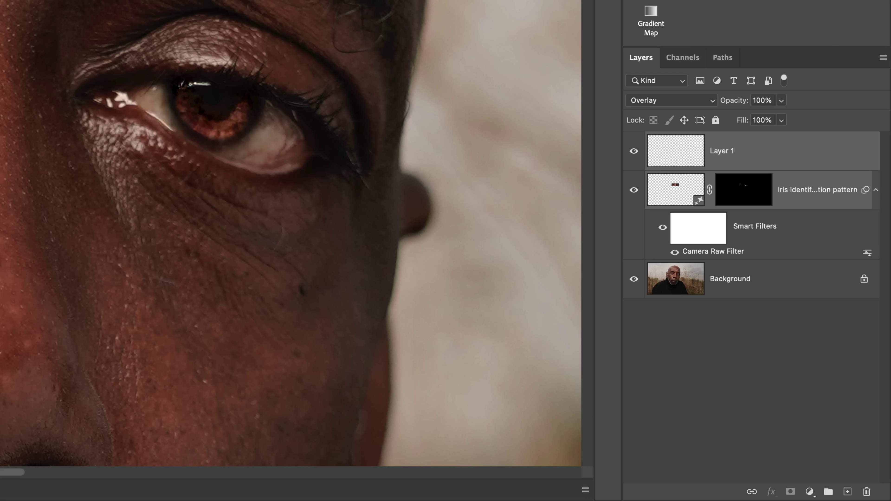
click(883, 57)
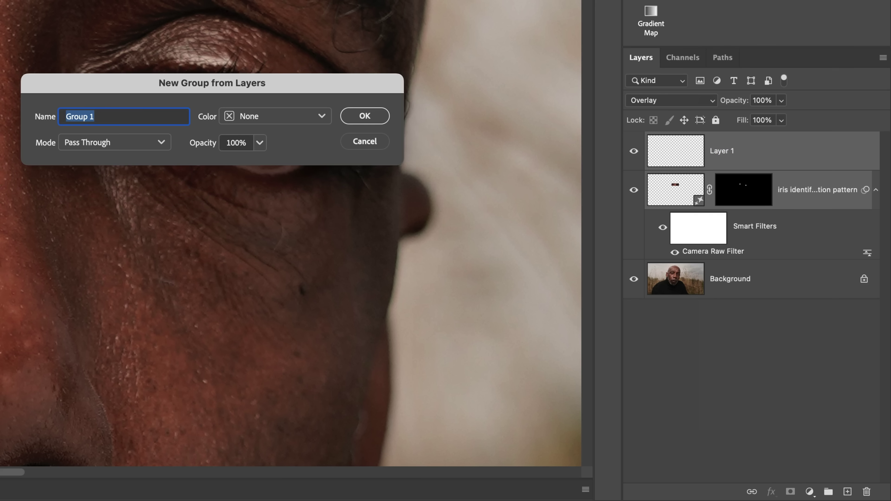
click(364, 114)
Lower the eye group's opacity to 67% and hide the group for comparison with the original eye
key(8)
key(7)
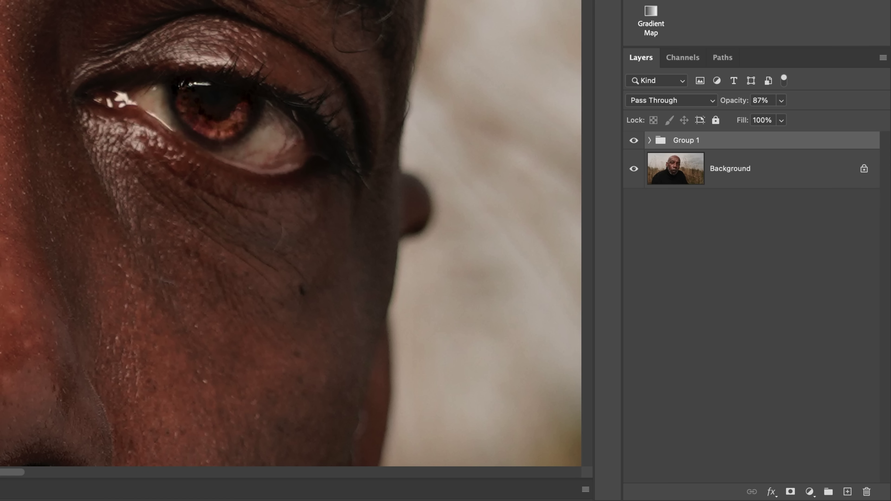
key(7)
key(5)
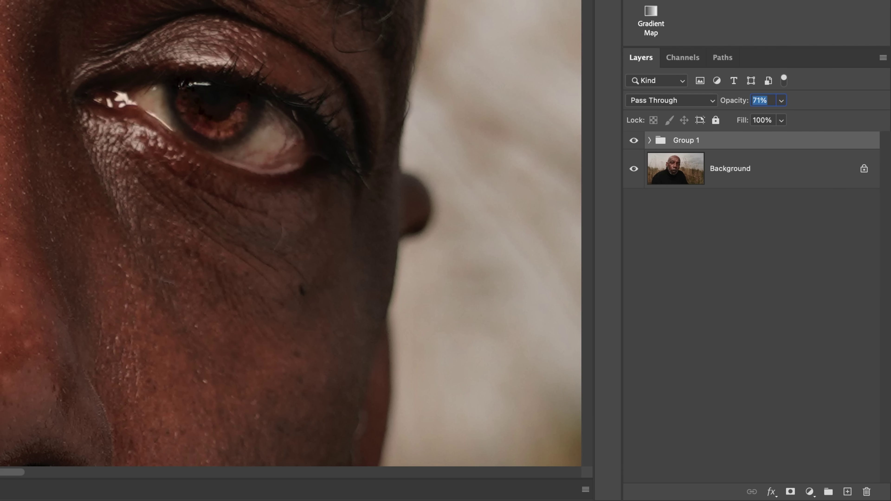
key(6)
key(7)
key(super+comma)
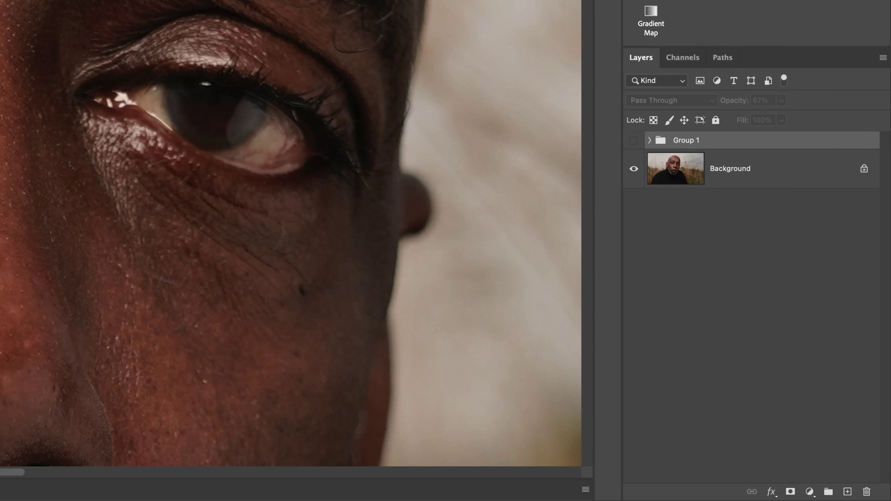